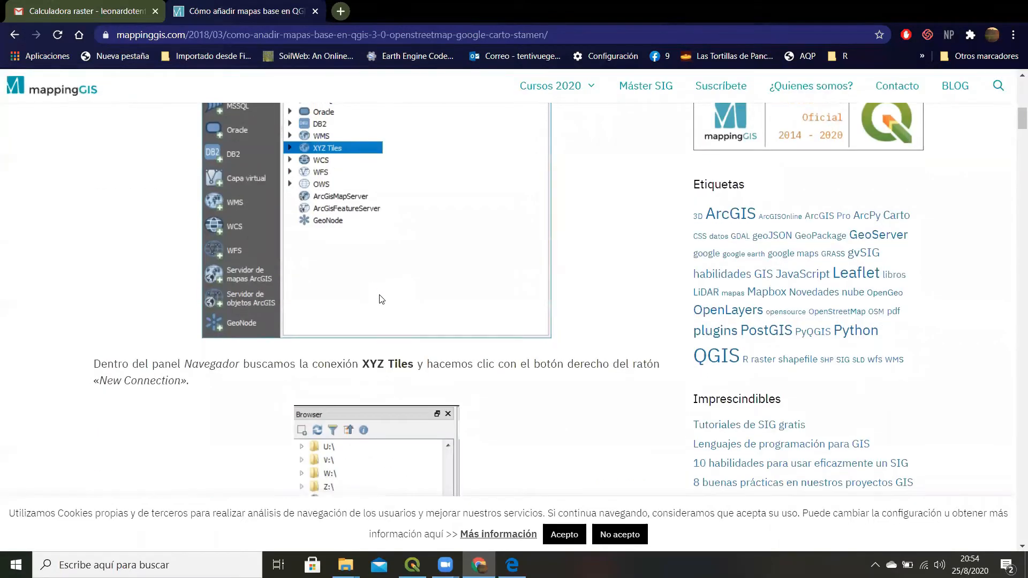
Copy the Google Satellite tile URL from the article's Google Maps layers section and switch to QGIS
scroll(382, 299, down, 15)
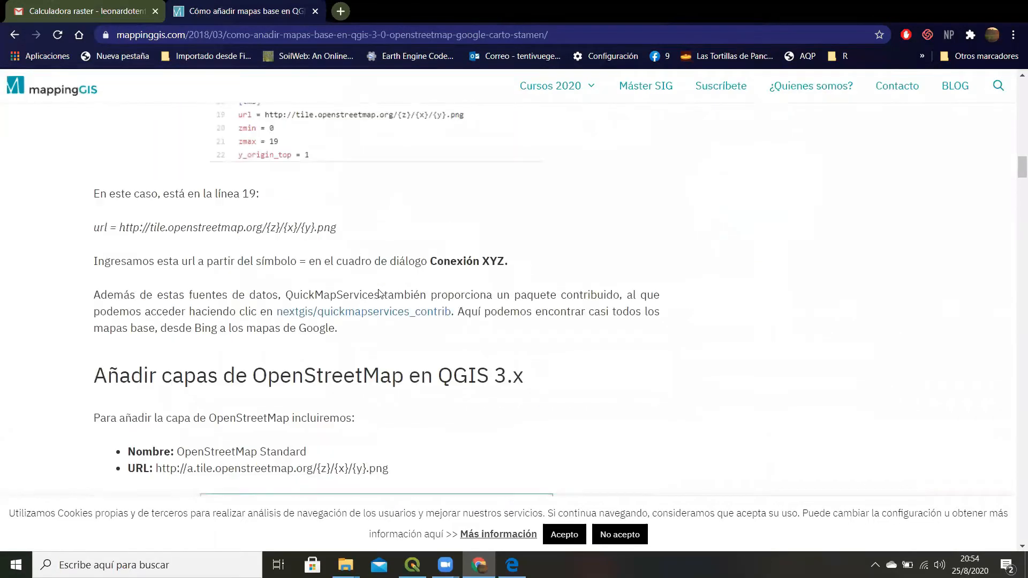
scroll(379, 293, down, 5)
scroll(264, 218, up, 2)
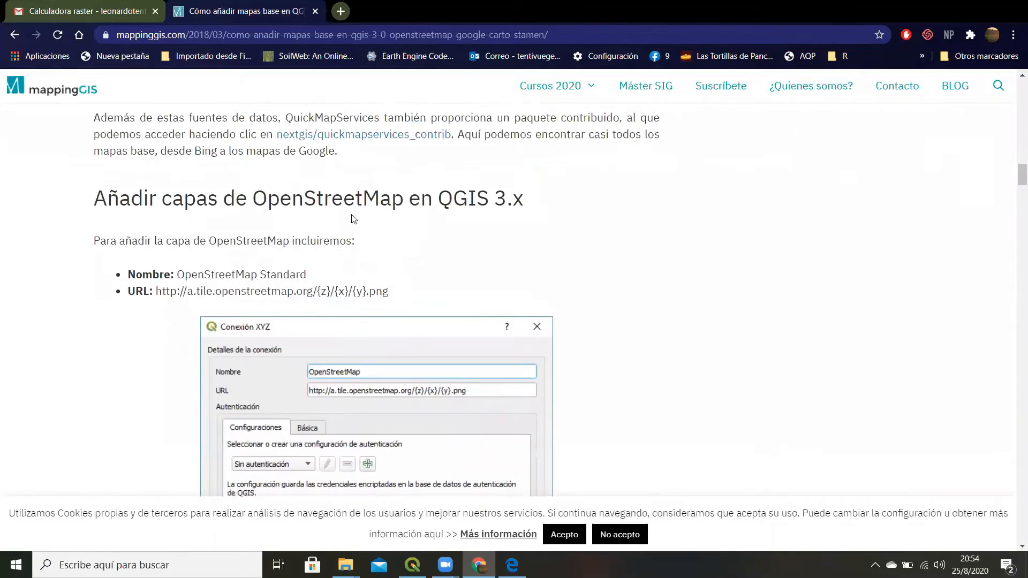
scroll(353, 219, down, 15)
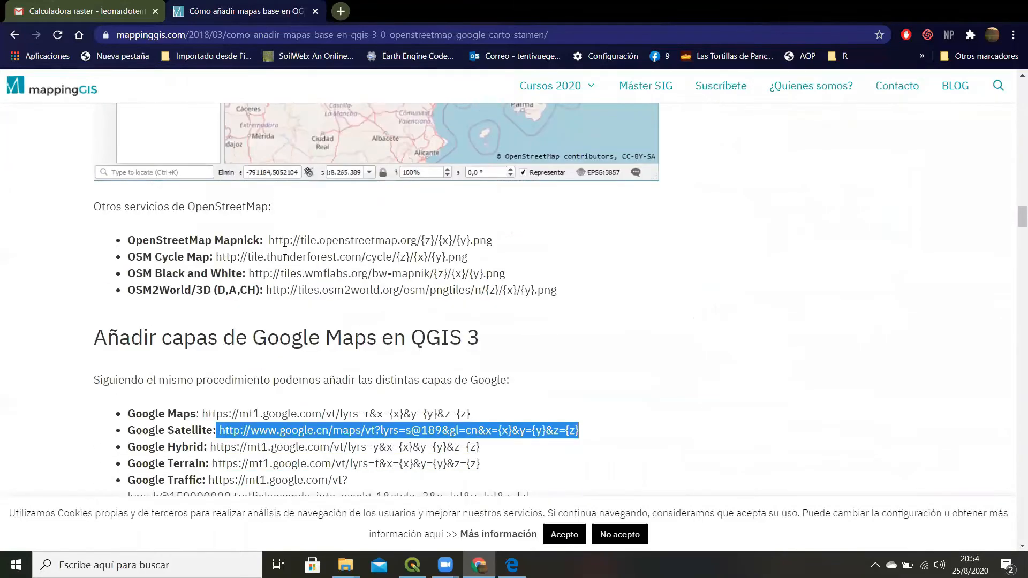
scroll(176, 283, down, 4)
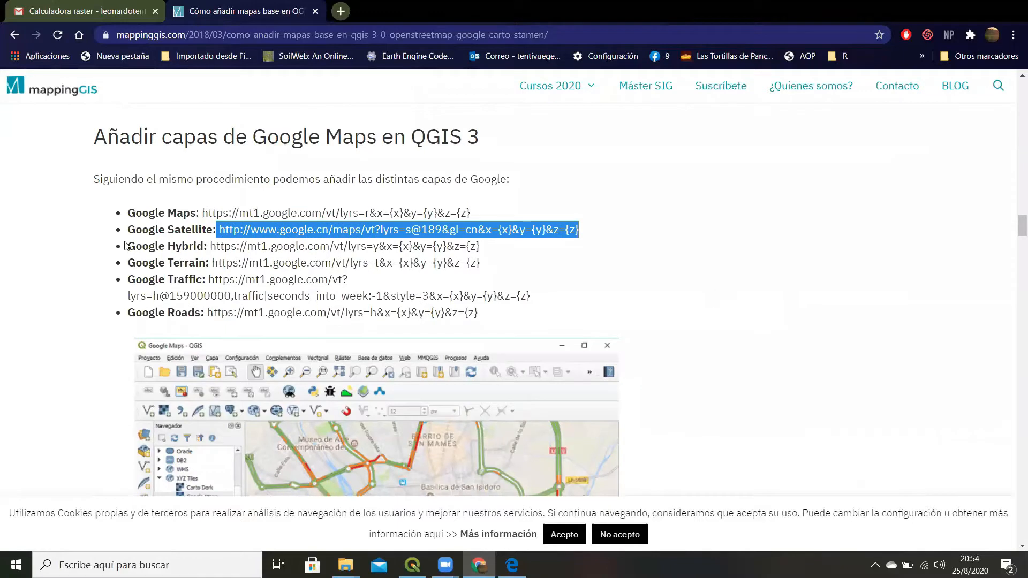
right_click(247, 227)
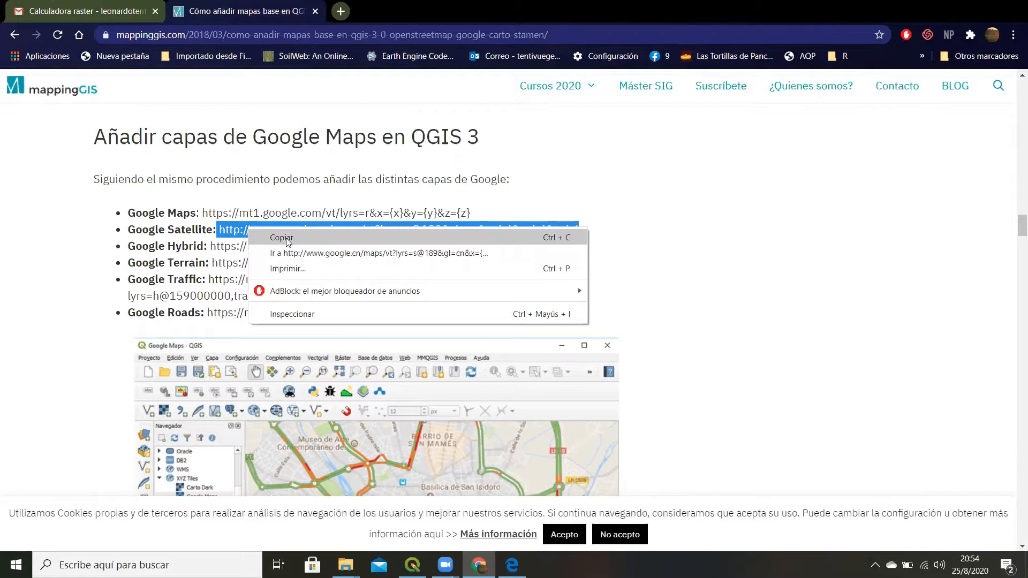
click(288, 242)
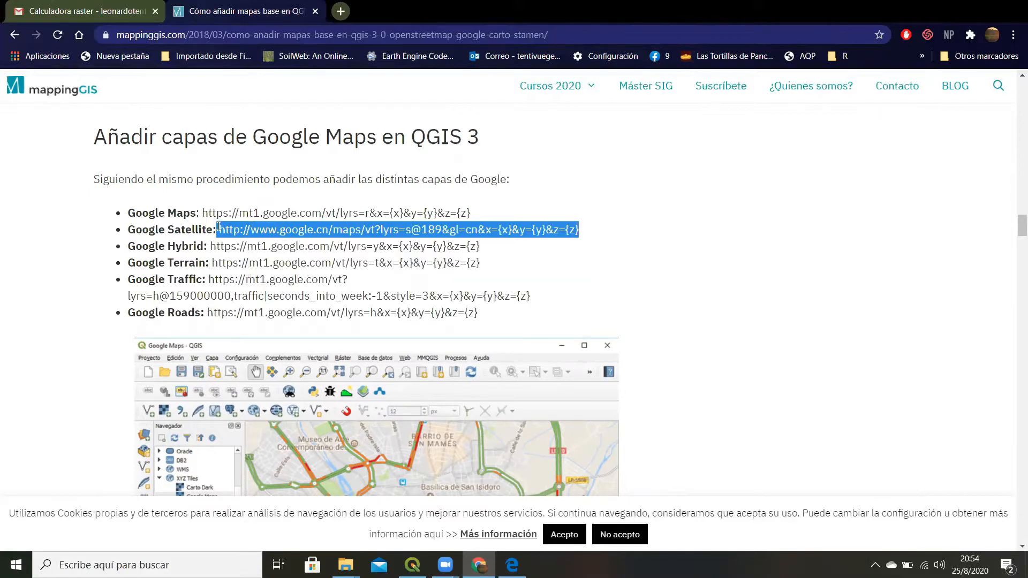
click(412, 564)
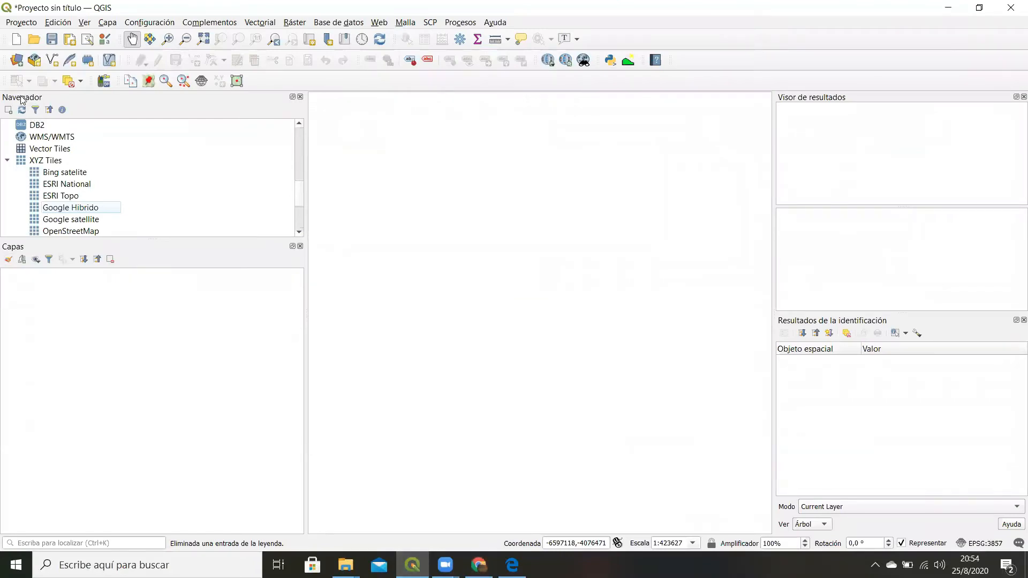
scroll(62, 158, up, 1)
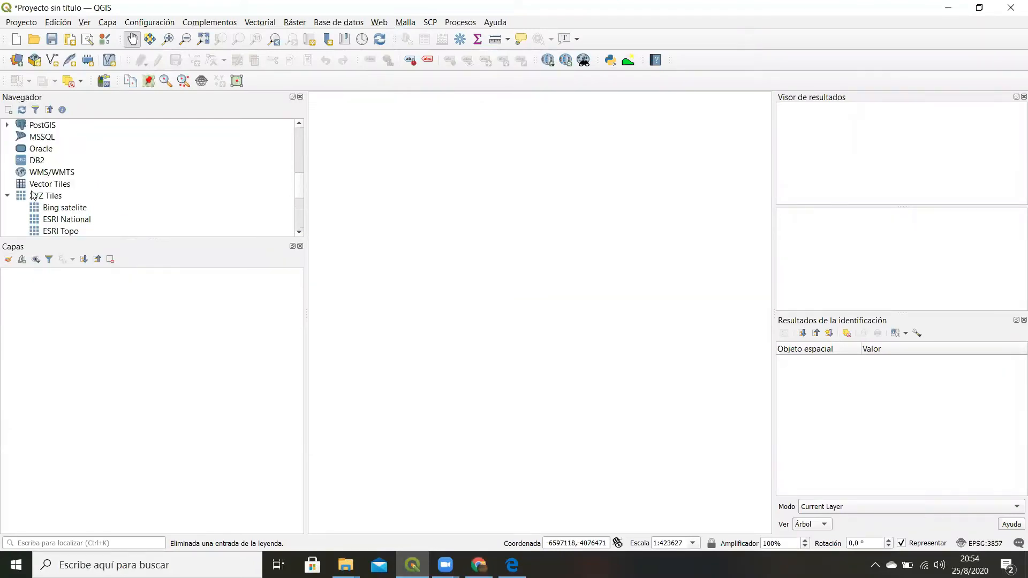
scroll(32, 195, down, 1)
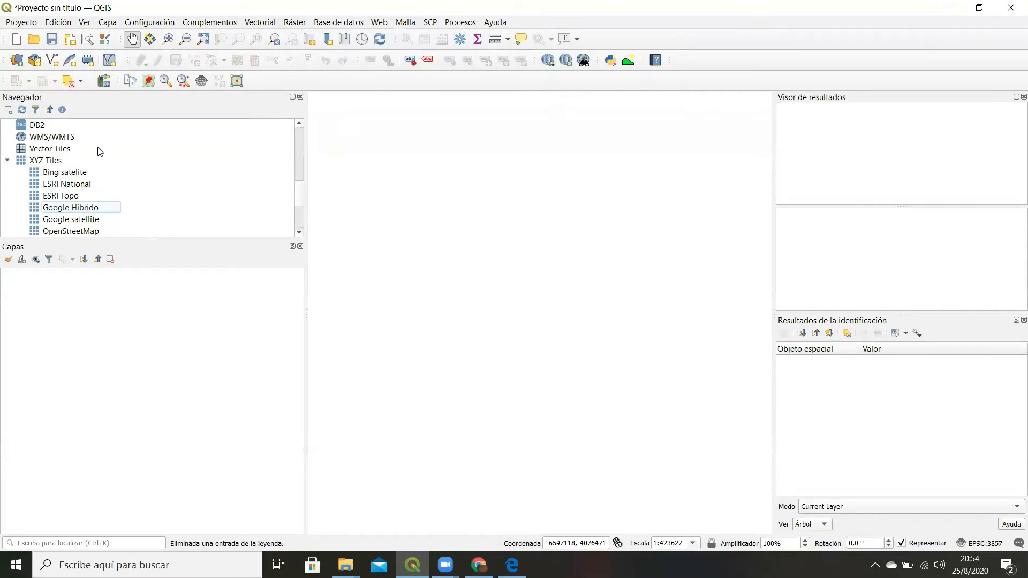
click(85, 23)
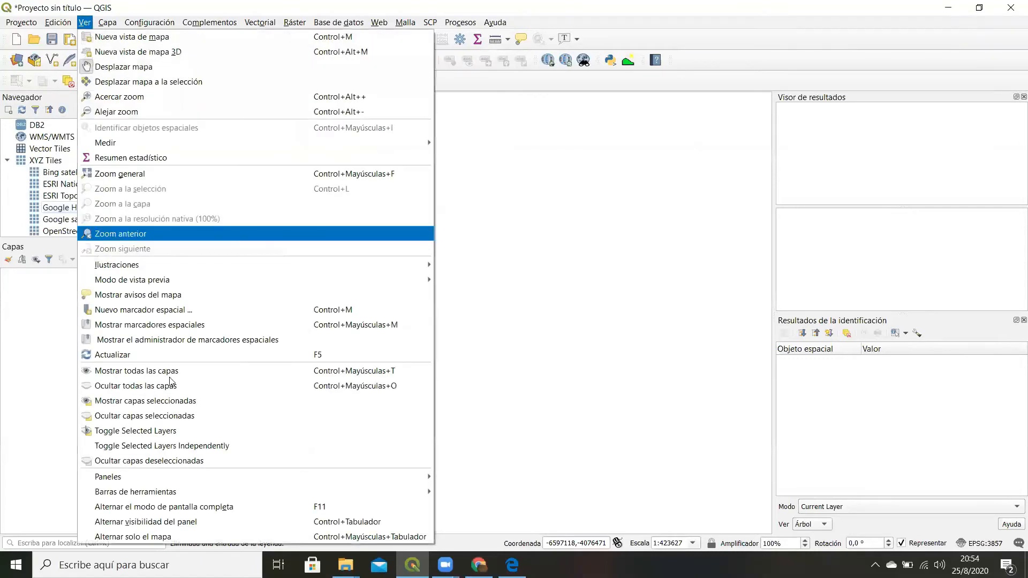
mouse_move(257, 491)
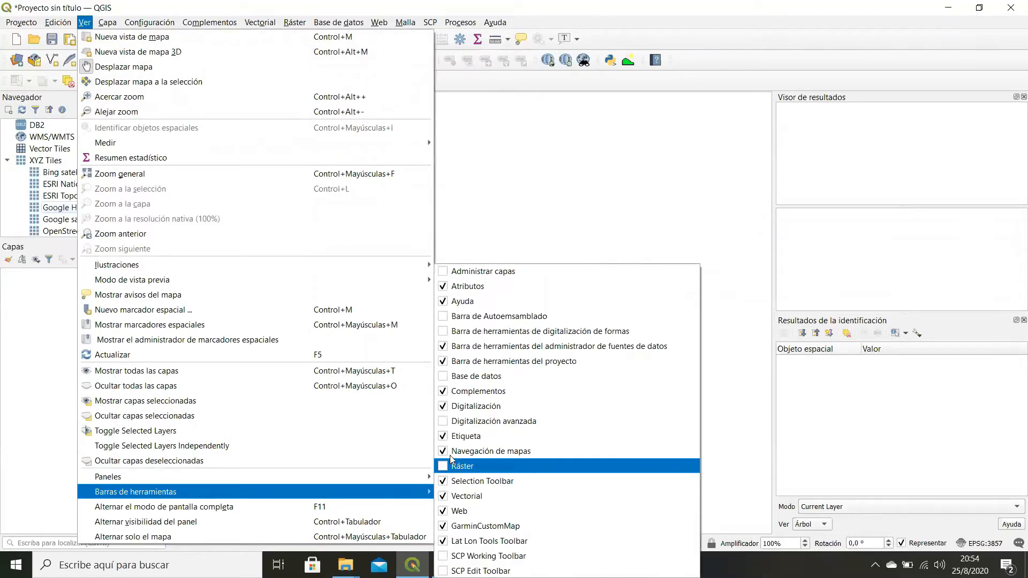
mouse_move(407, 476)
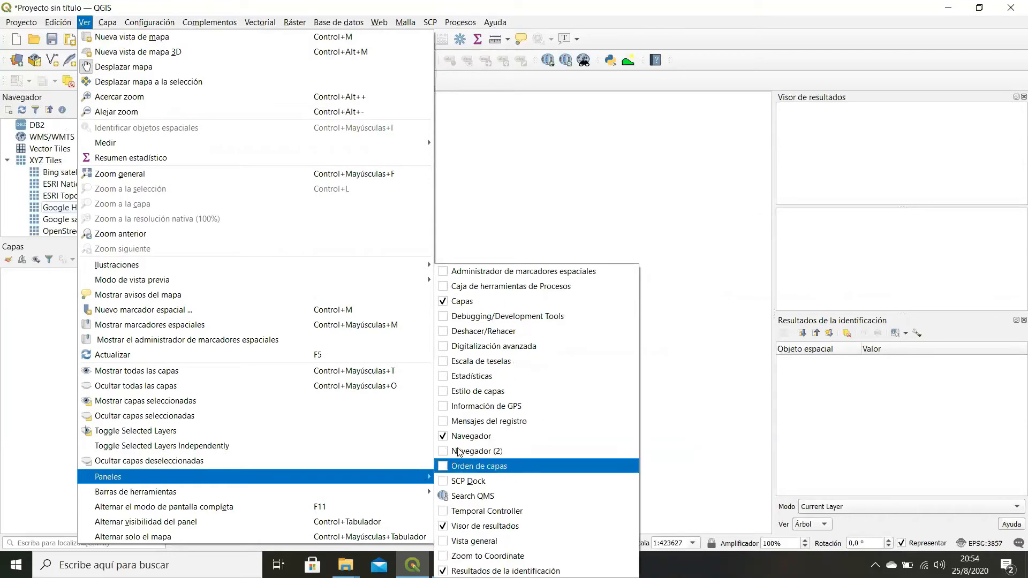
click(514, 135)
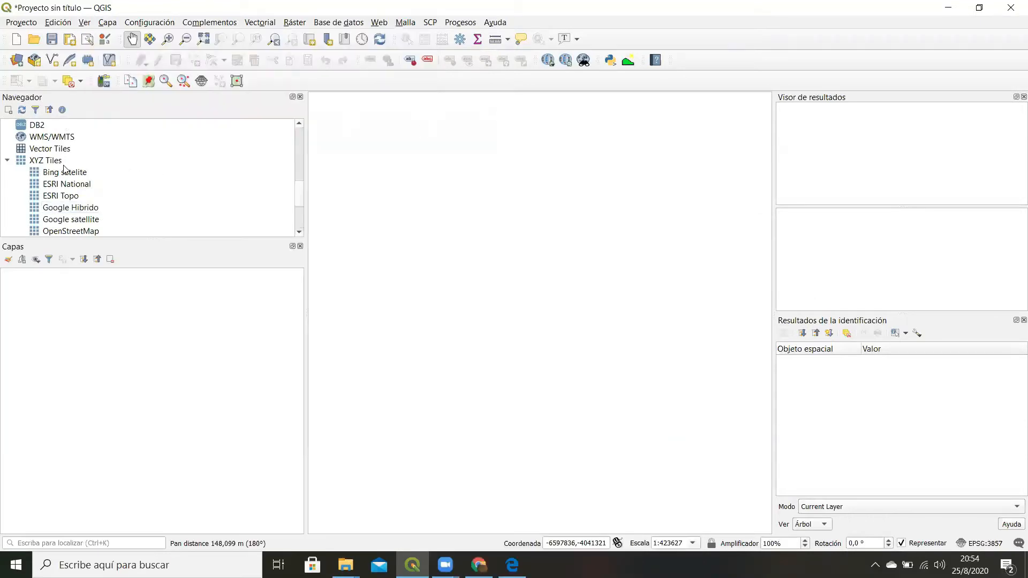
click(46, 160)
right_click(47, 160)
click(100, 166)
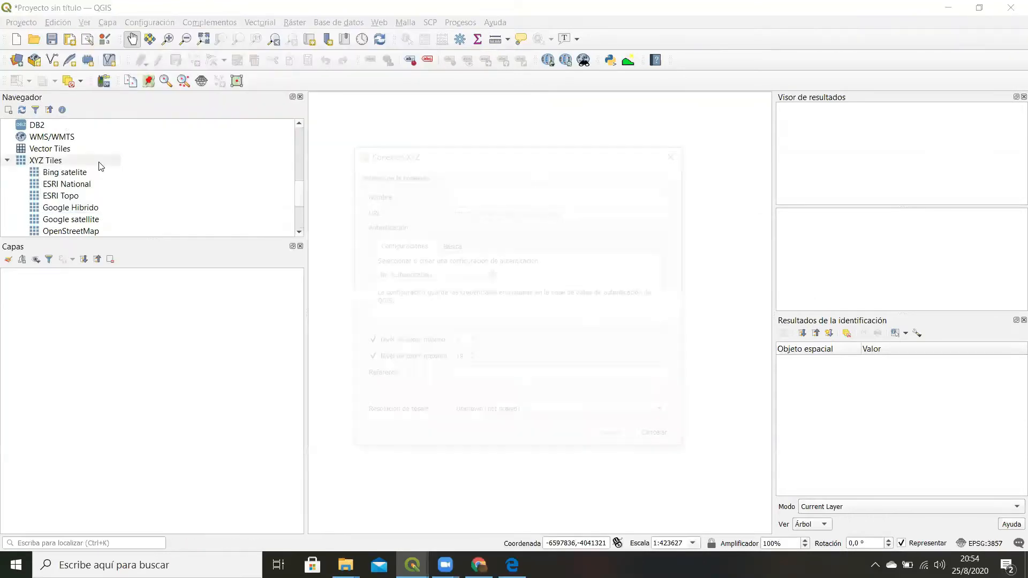
click(506, 192)
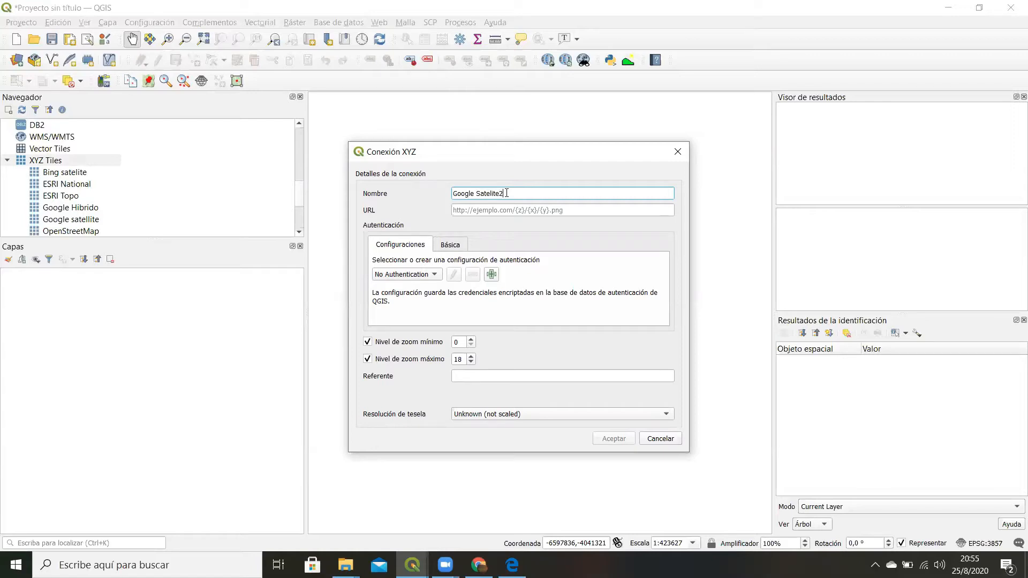
click(500, 211)
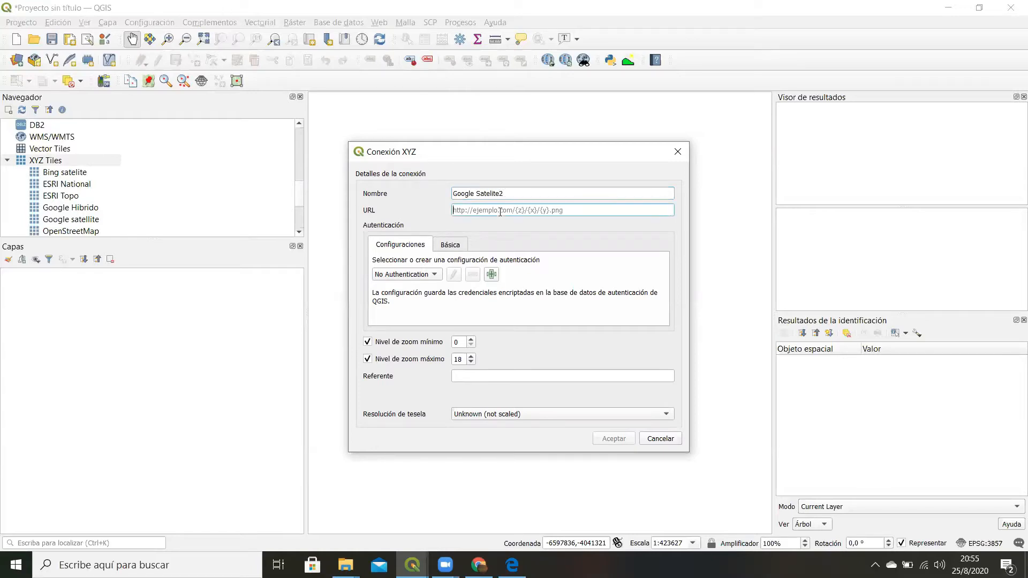
text(http://www.google.cn/maps/vt?lyrs=s@189&gl=cn&x={x}&y={y}&z={z})
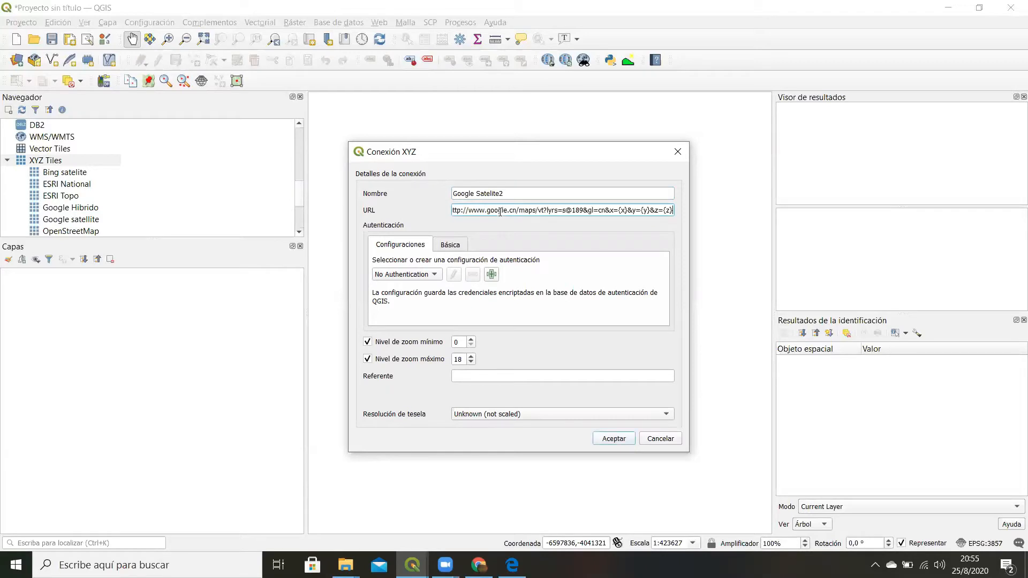
key(Home)
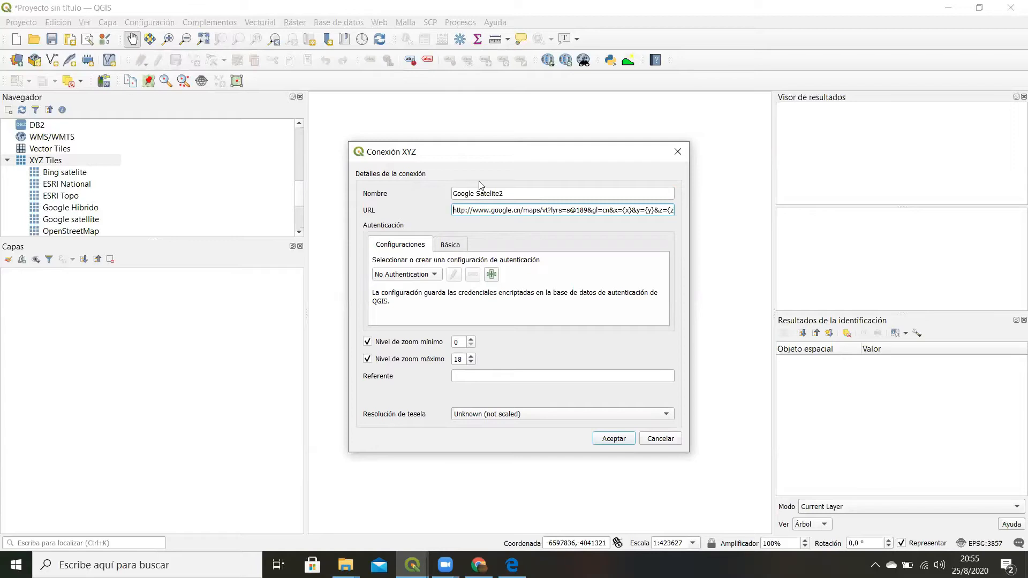
click(611, 437)
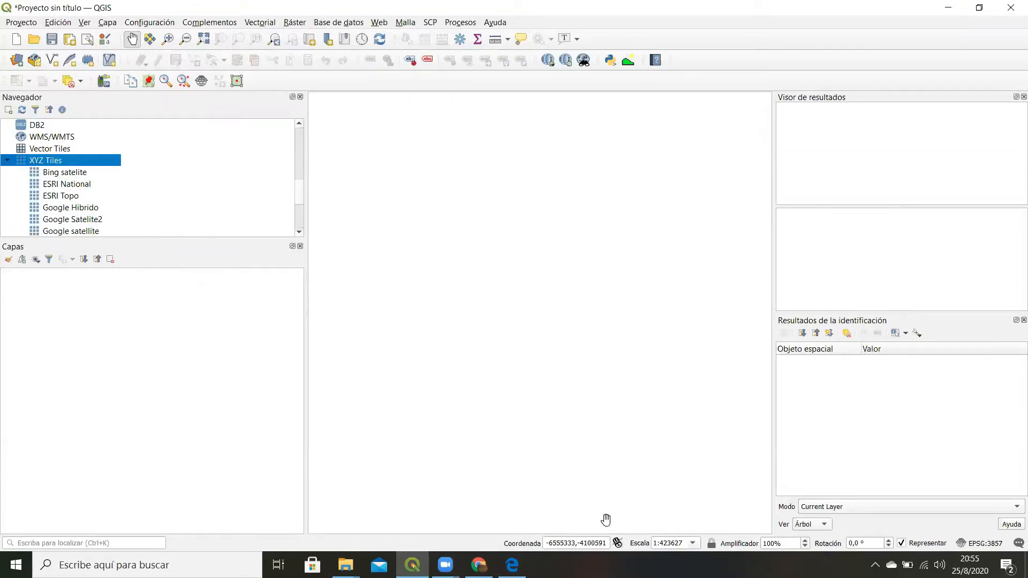
Add the Google Satelite2 base map to the project and inspect its imagery around the farmland and towns
double_click(101, 220)
scroll(465, 341, up, 2)
scroll(465, 341, up, 1)
drag(636, 386, 486, 179)
scroll(482, 289, up, 1)
scroll(575, 277, up, 2)
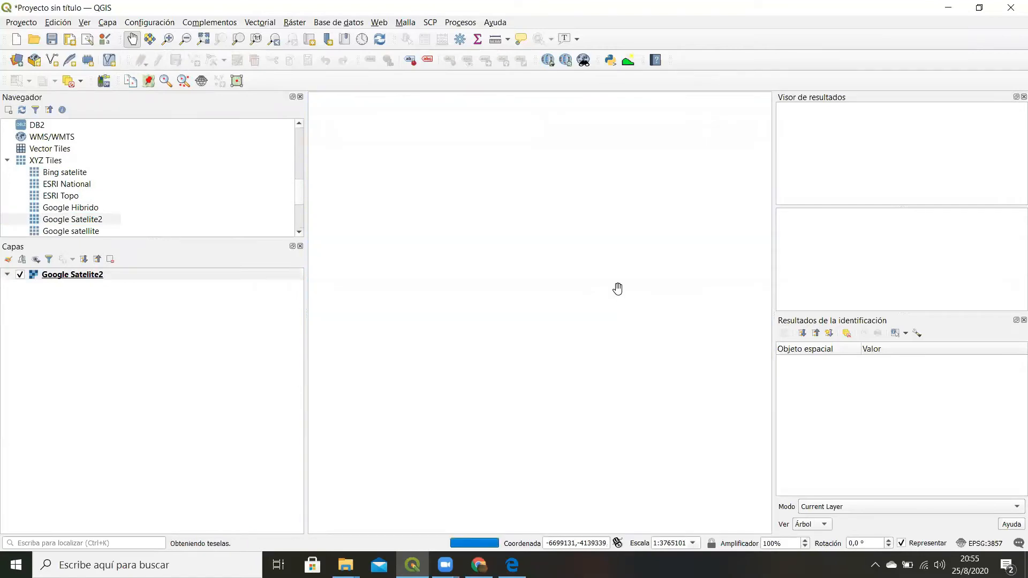
scroll(645, 292, up, 4)
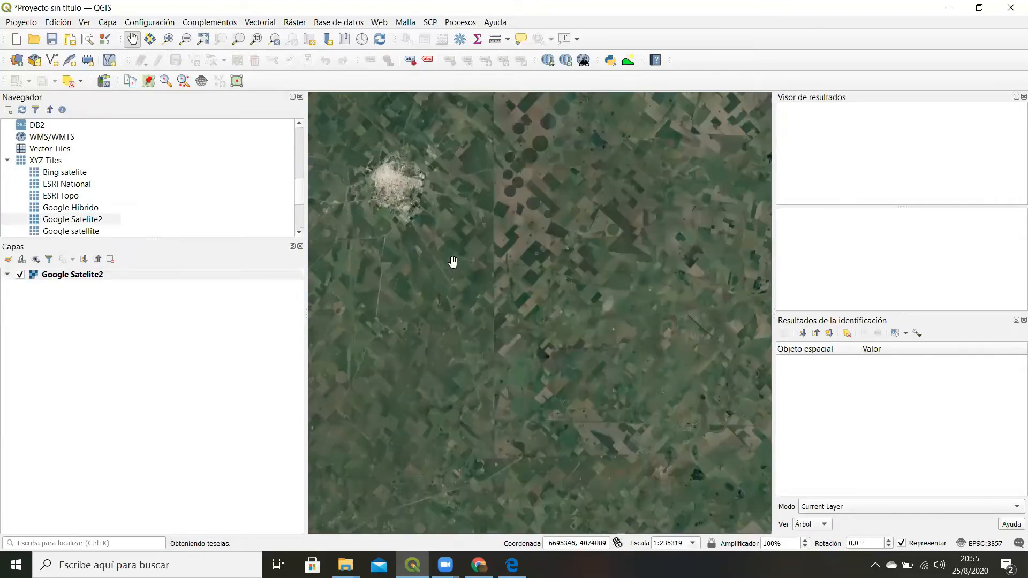
drag(574, 248, 466, 255)
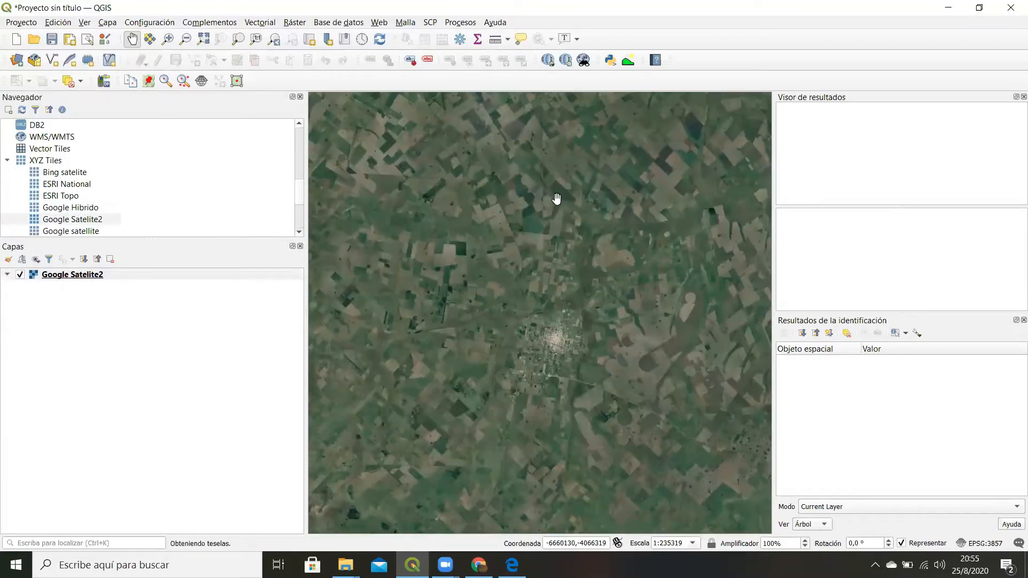
scroll(521, 217, up, 1)
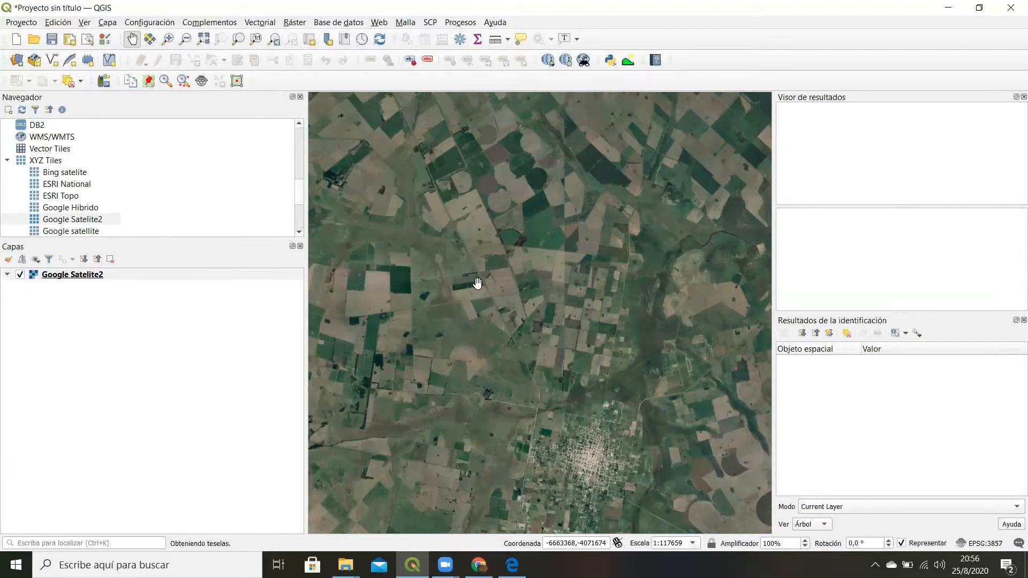
Switch to the mappingGIS article in Chrome and copy the Google Hybrid tile URL
click(512, 565)
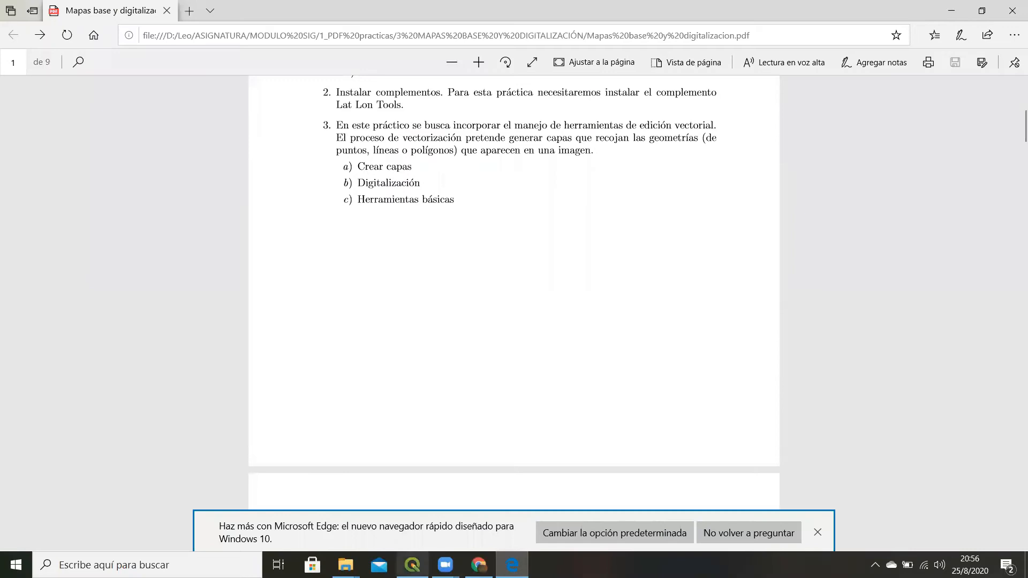
click(478, 565)
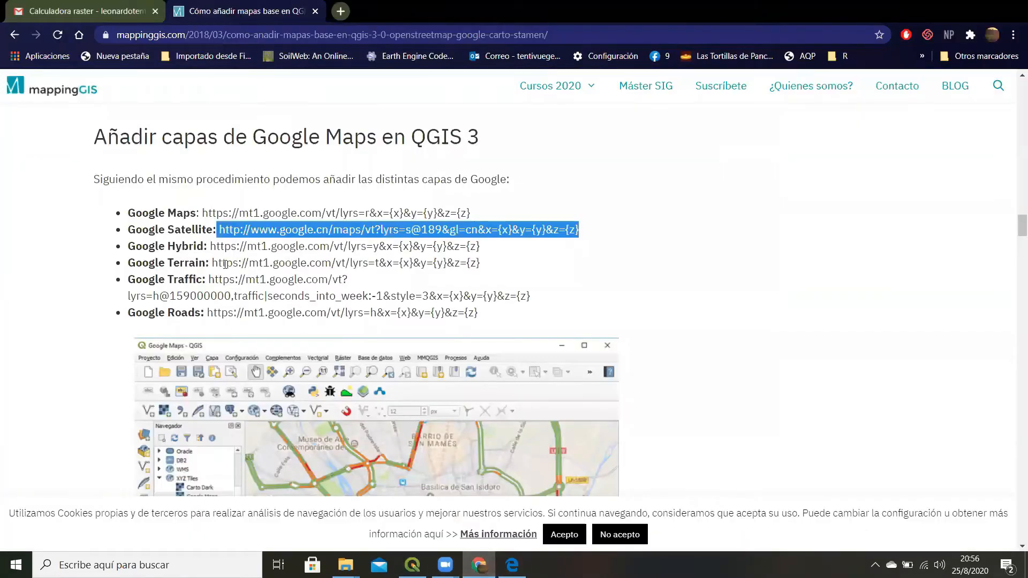
click(235, 248)
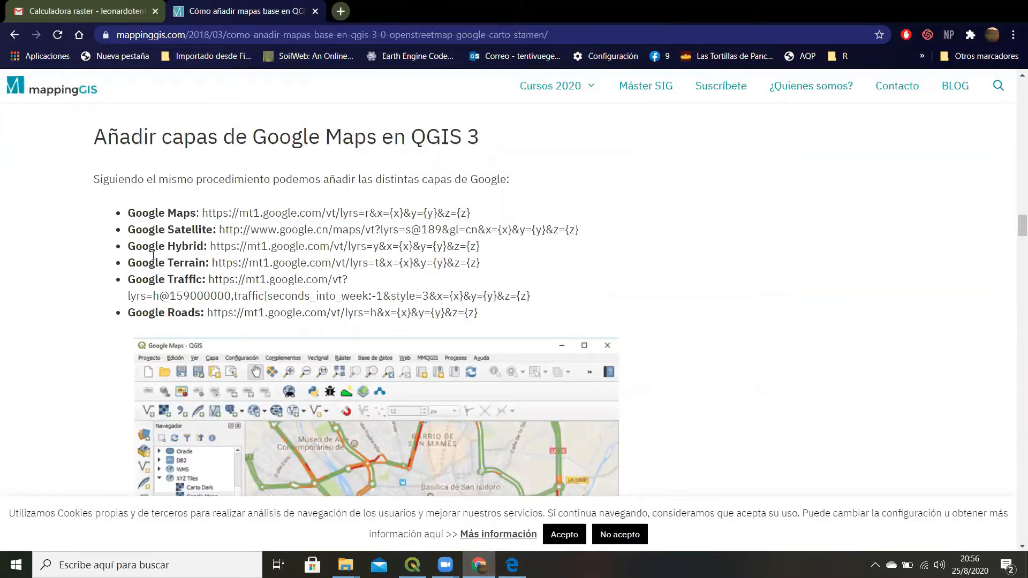
drag(210, 246, 482, 255)
key(ctrl+c)
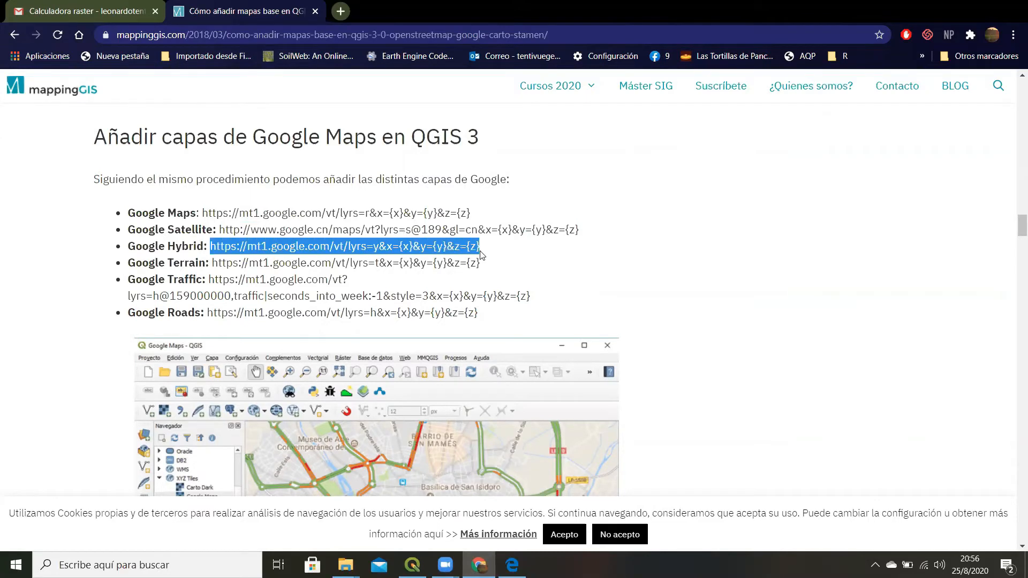
Switch to QGIS and create an XYZ Tiles connection named Google Híbrido2 with the copied Google Hybrid URL
click(413, 565)
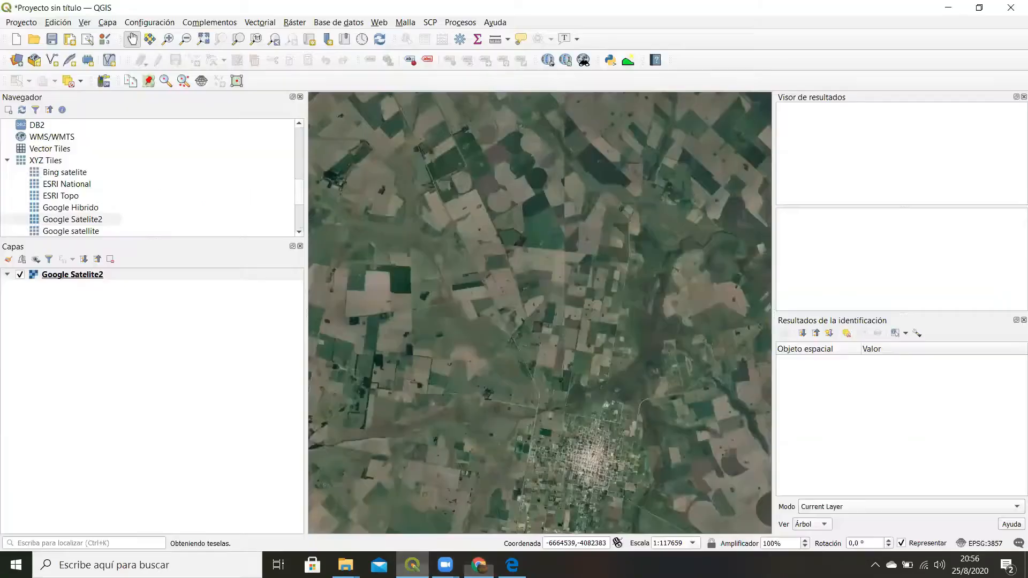
click(55, 162)
right_click(56, 161)
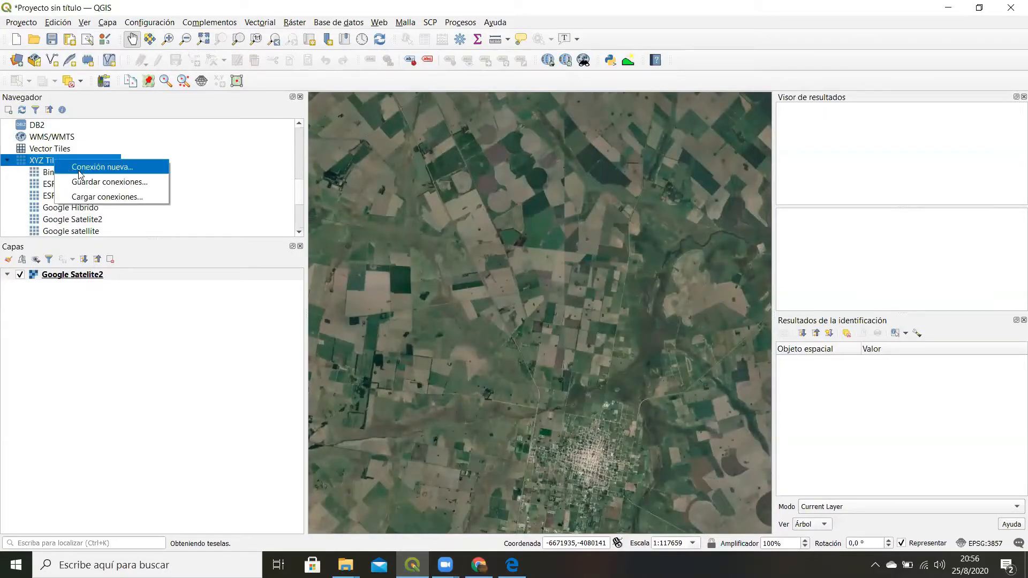
click(102, 169)
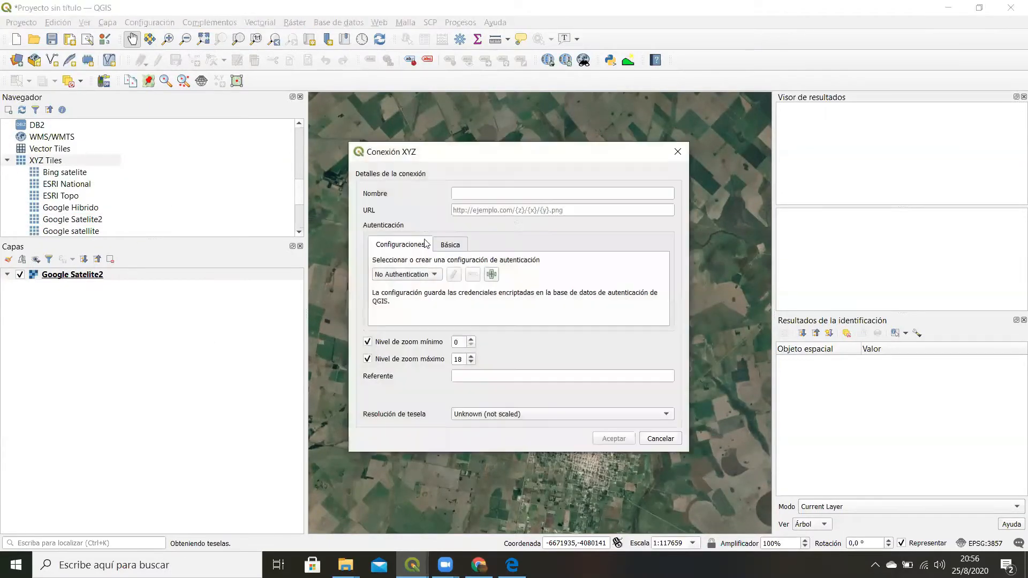
text(Google Híbrido2)
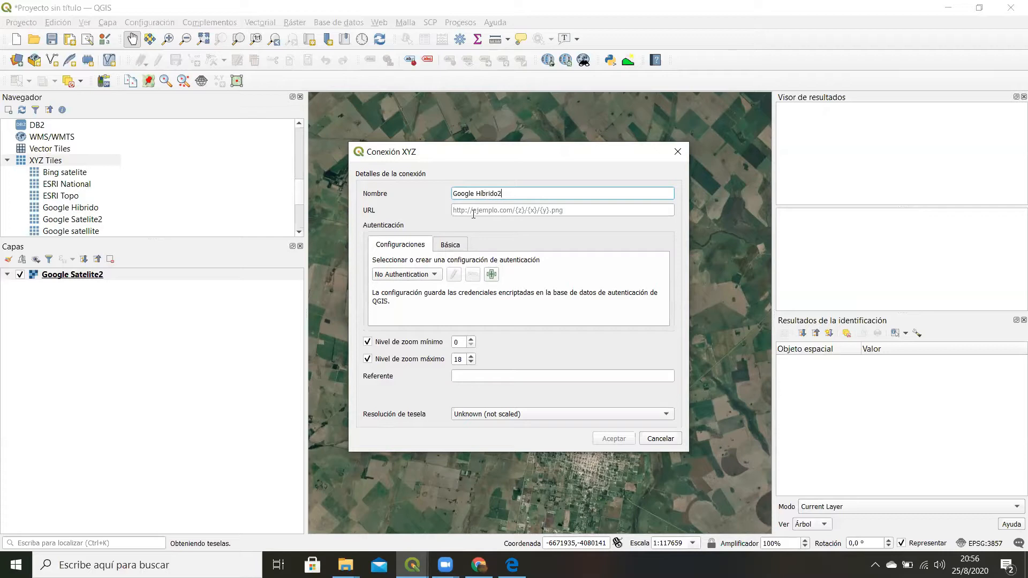
click(473, 210)
key(ctrl+v)
click(613, 438)
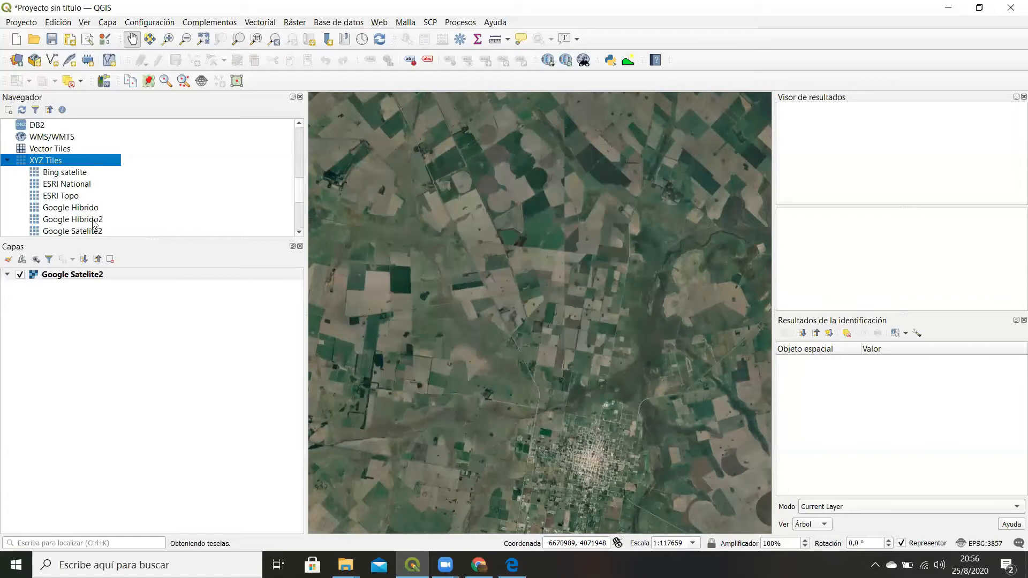
Hide the Google Satelite2 layer, add the Google Híbrido2 base map and inspect its labels over Carmen de Areco
click(21, 275)
double_click(73, 219)
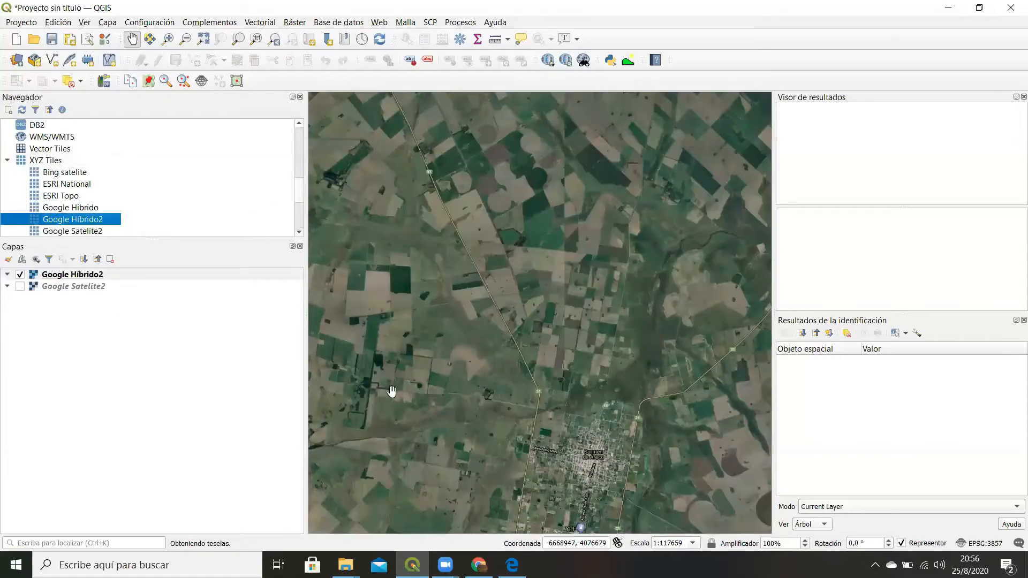
click(551, 396)
scroll(551, 396, up, 4)
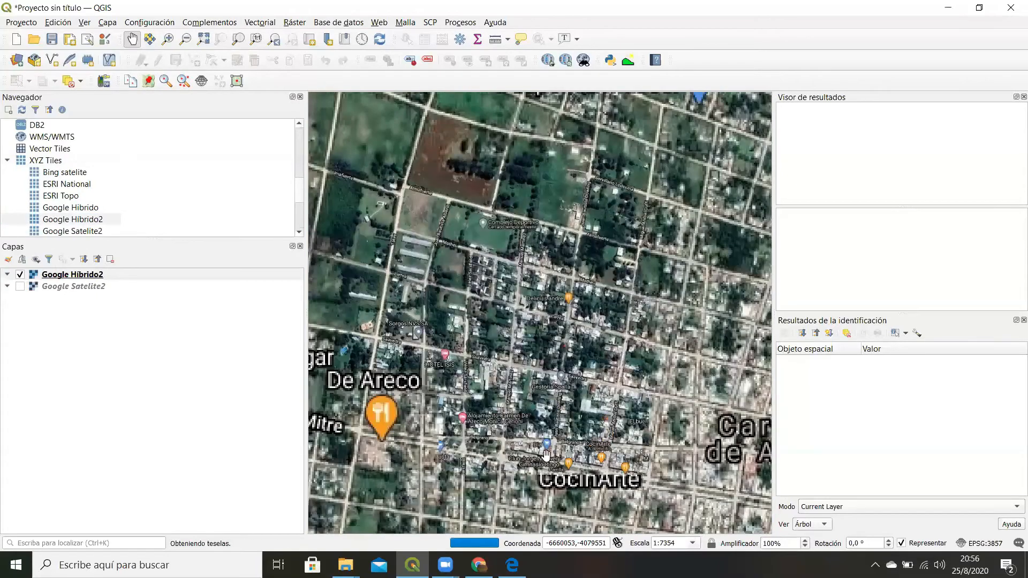
drag(546, 455, 572, 257)
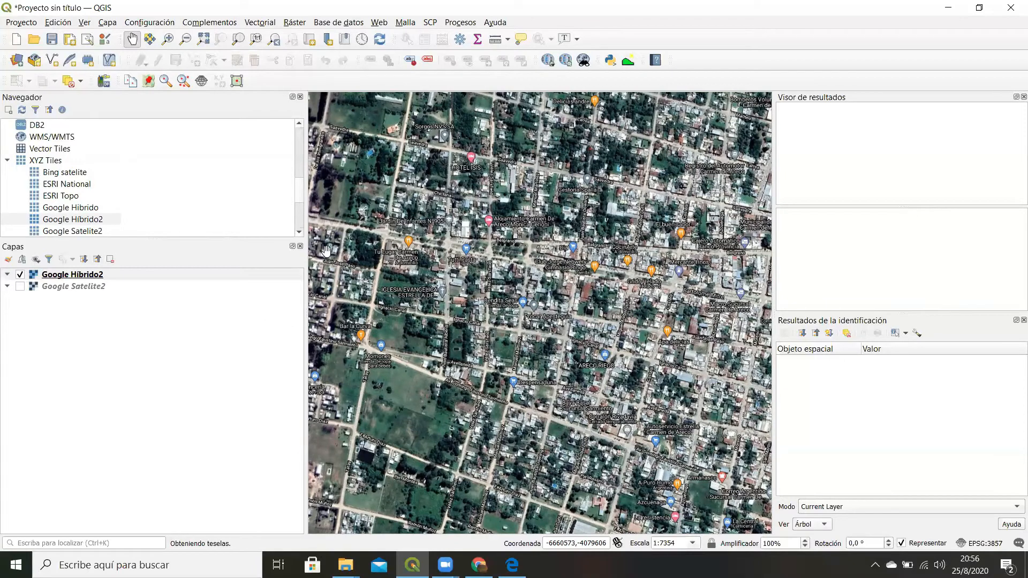
Inspect the Google Híbrido2 base map around Carmen de Areco at smaller scales
scroll(501, 238, down, 1)
scroll(524, 229, down, 1)
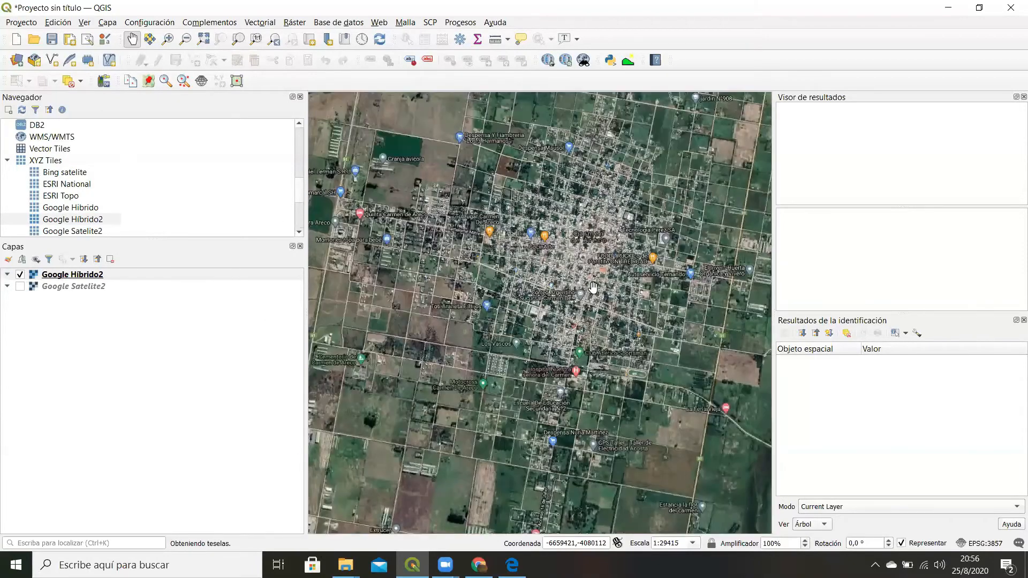
scroll(534, 360, down, 1)
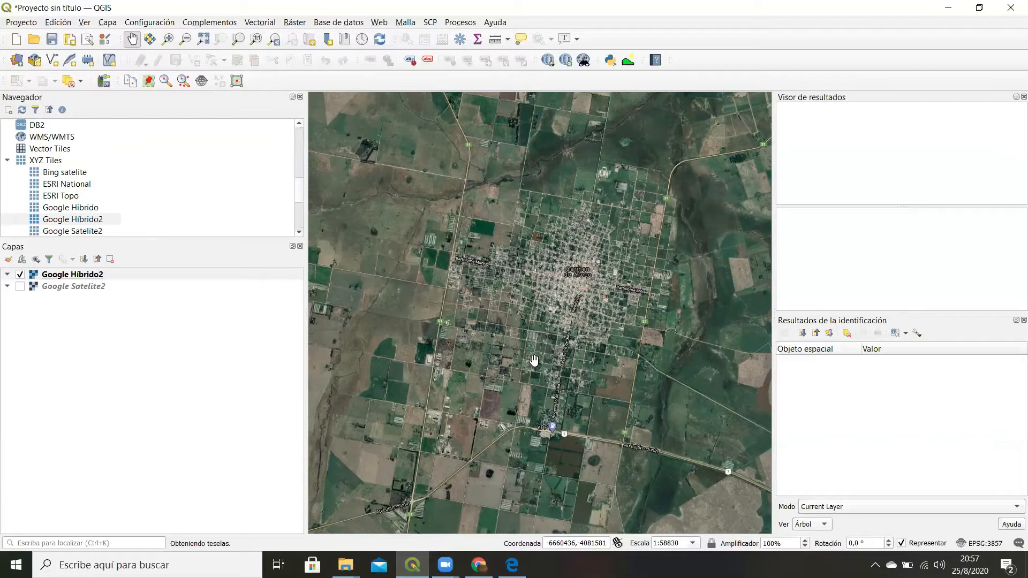
Switch to the mappingGIS article in Chrome and copy the Bing Satélite tile URL
click(479, 565)
scroll(238, 199, down, 8)
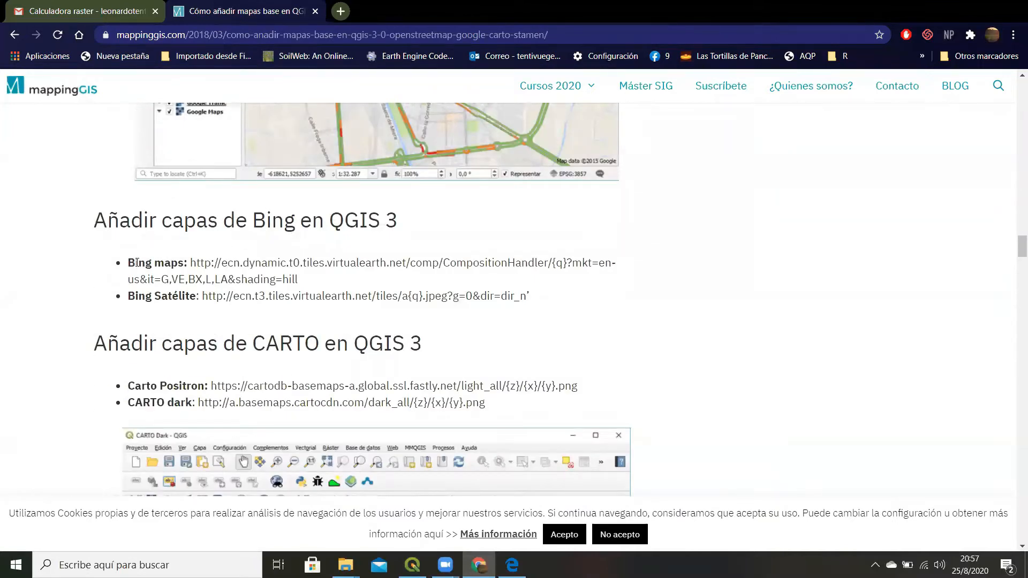
drag(203, 298, 533, 296)
key(ctrl+c)
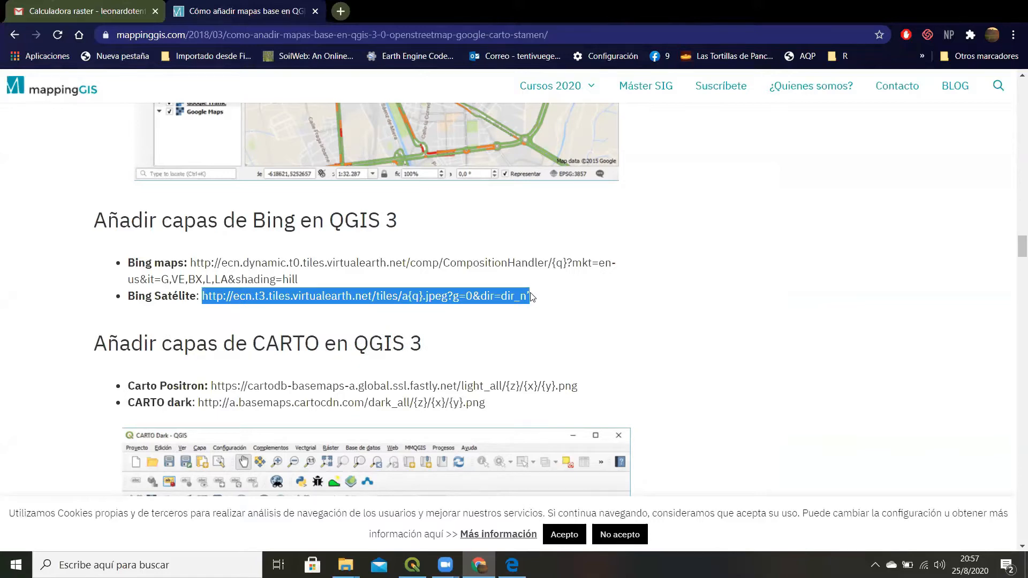
Switch to QGIS, create an XYZ Tiles connection named Bing Satelite2 with the copied URL, and add the Bing satelite base map to the project
click(412, 565)
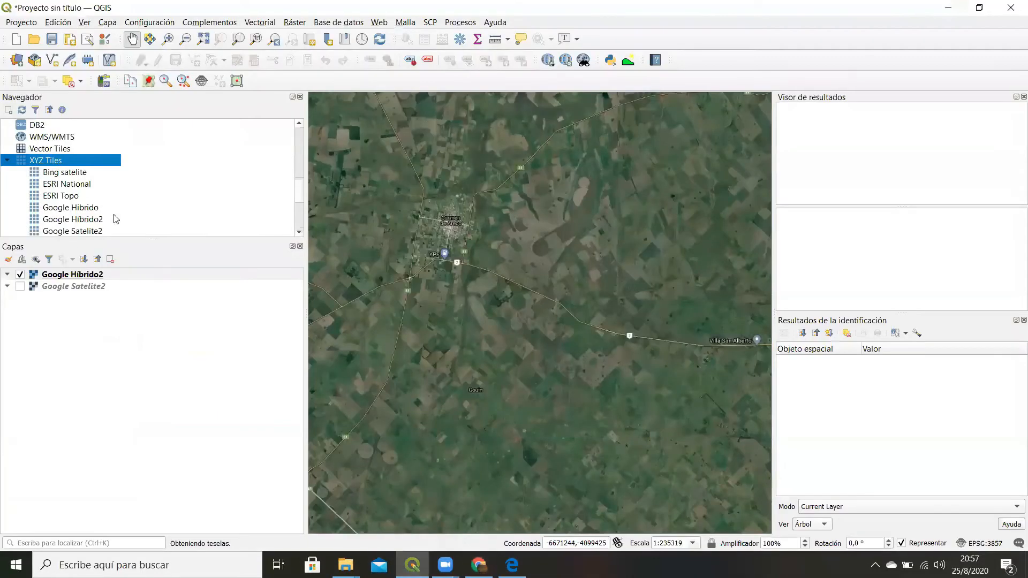
right_click(46, 163)
click(83, 170)
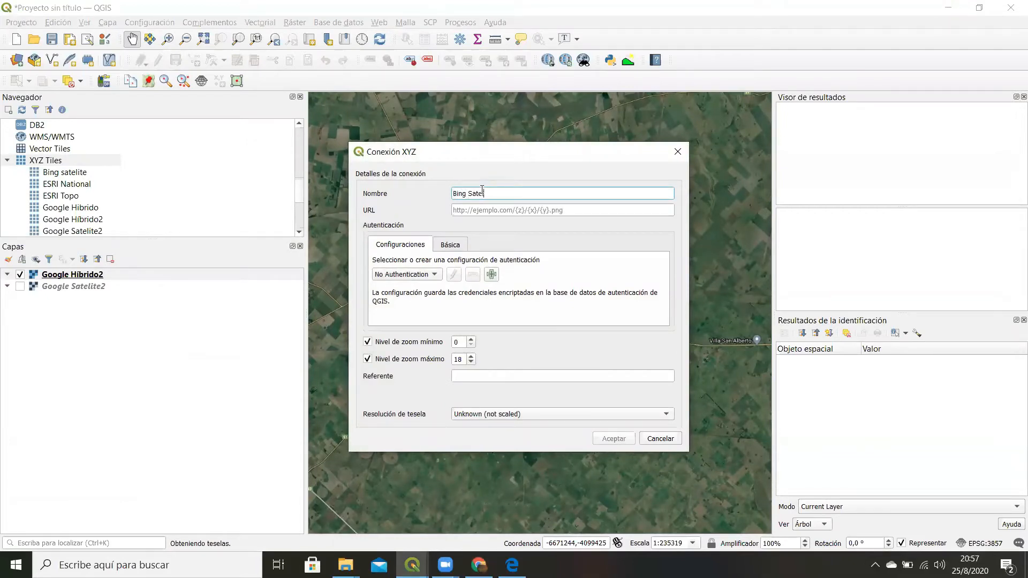
click(491, 209)
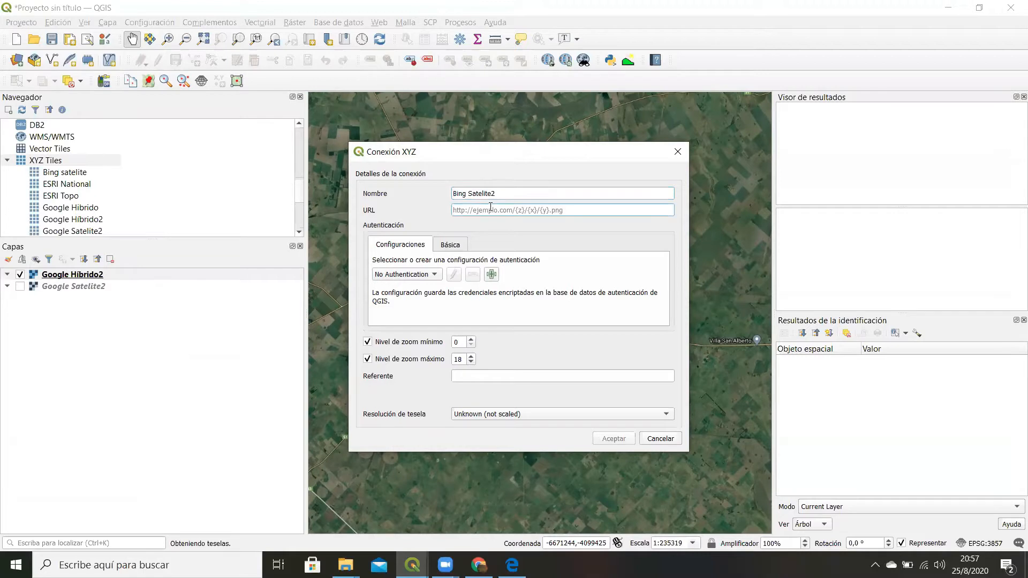
key(ctrl+v)
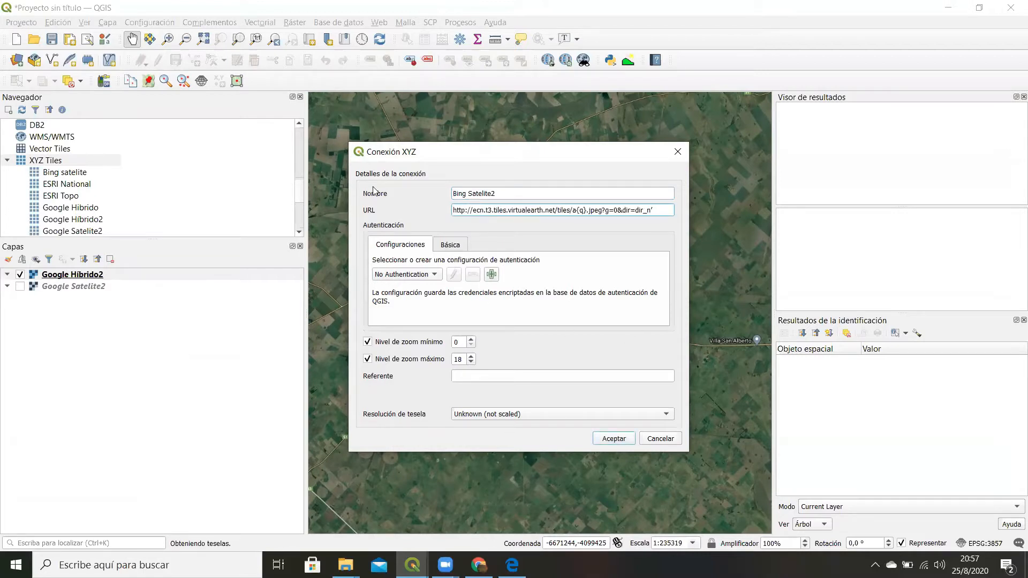
click(612, 439)
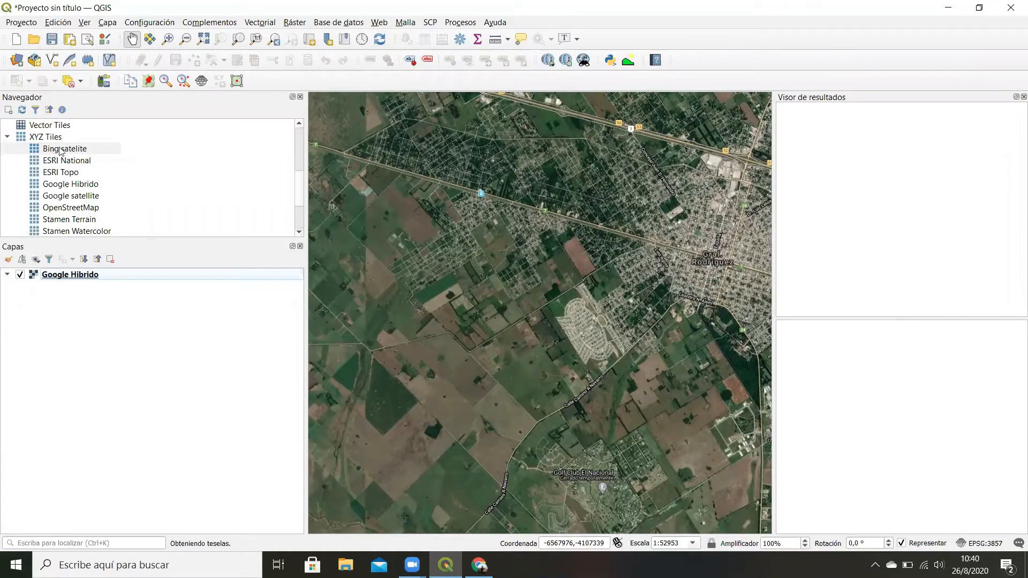
double_click(61, 150)
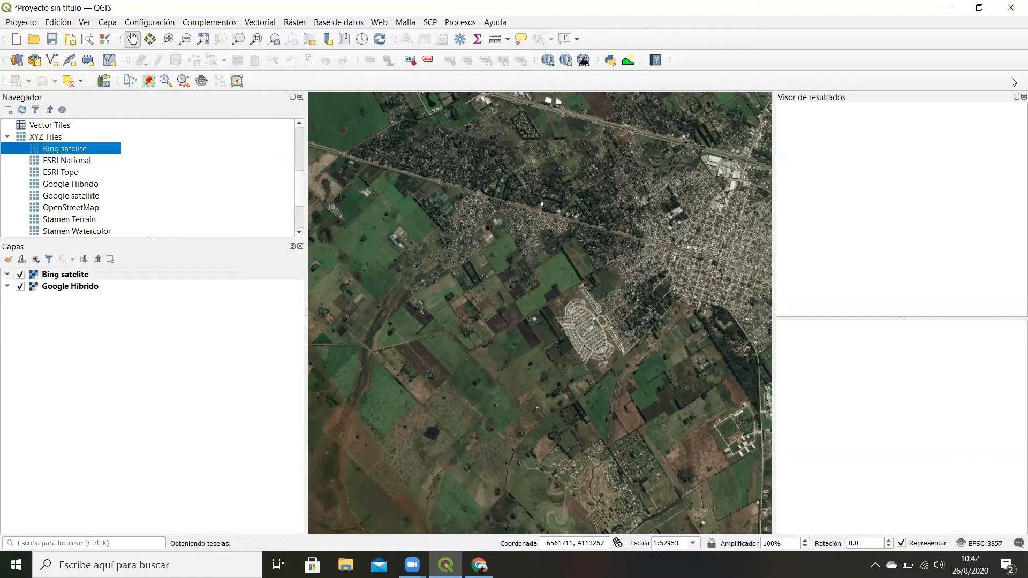
Search all plugins in the plugin manager for "lat lon" and view the Lat Lon Tools entry
click(209, 22)
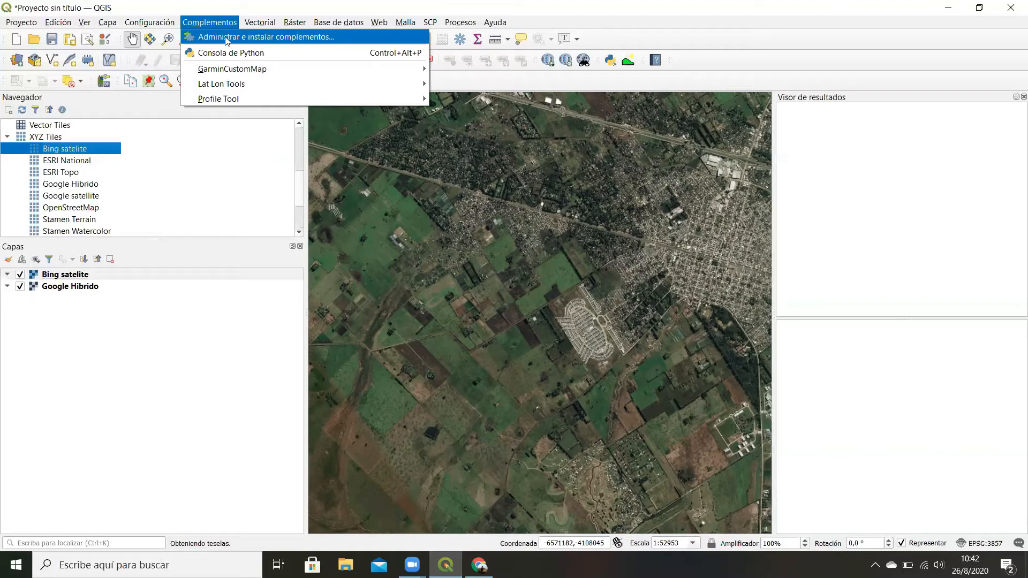
click(226, 37)
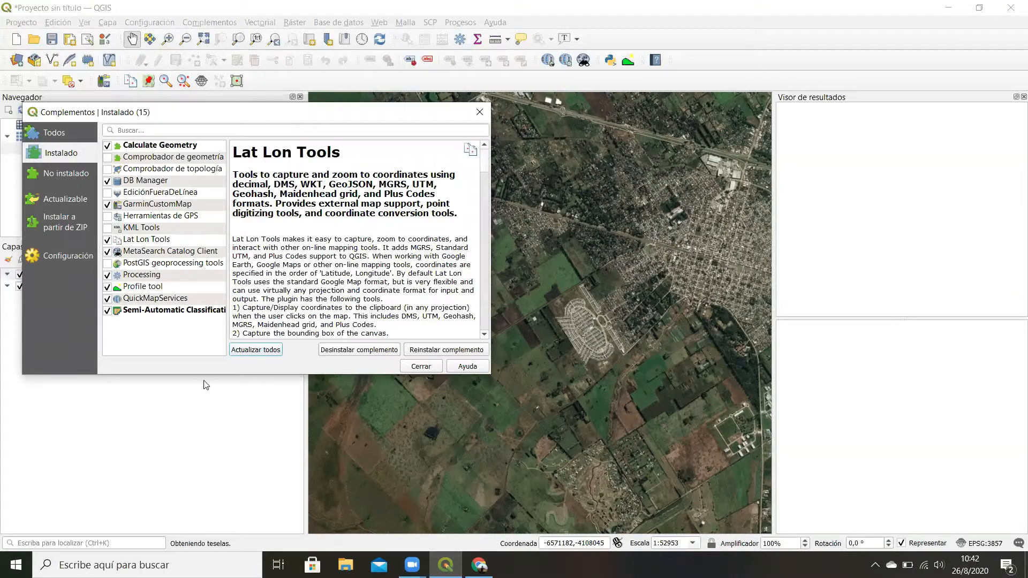
click(56, 134)
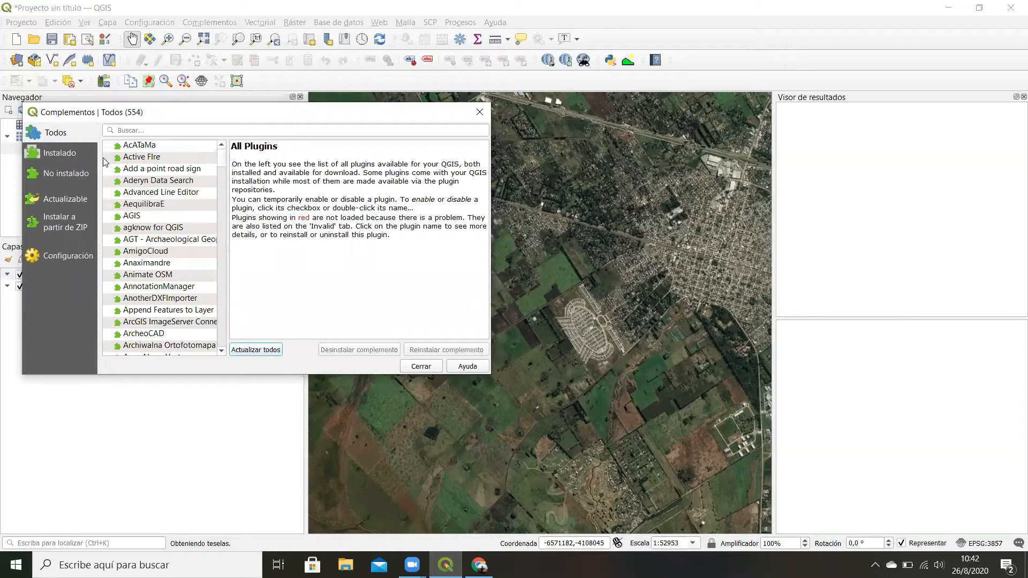
click(127, 129)
text(lat)
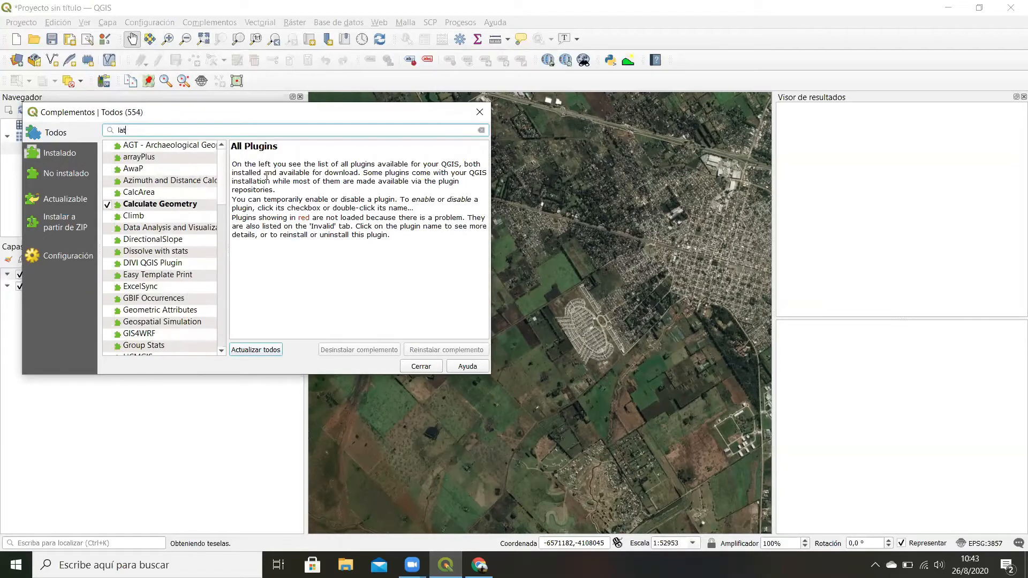
text( lon)
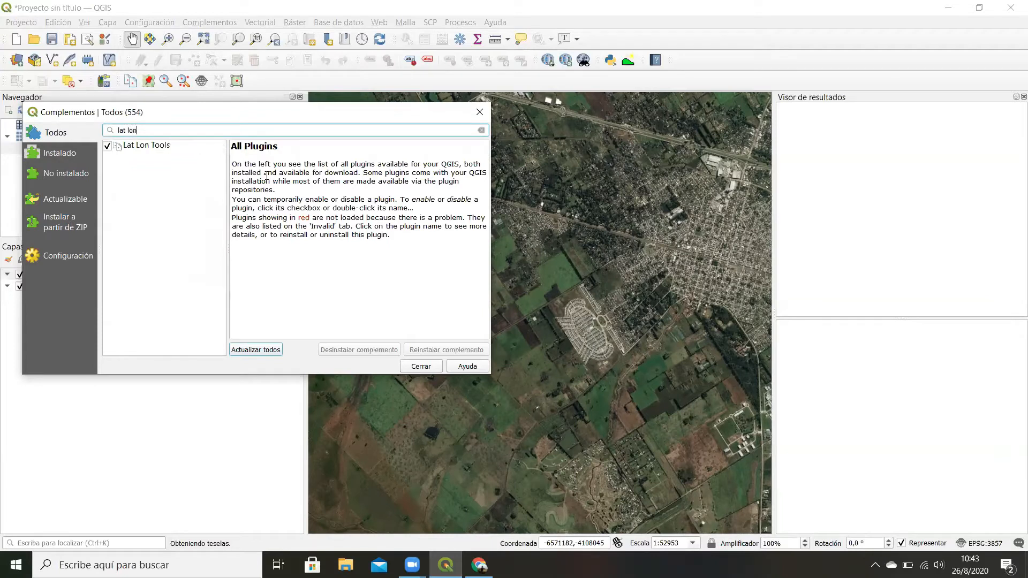
click(124, 149)
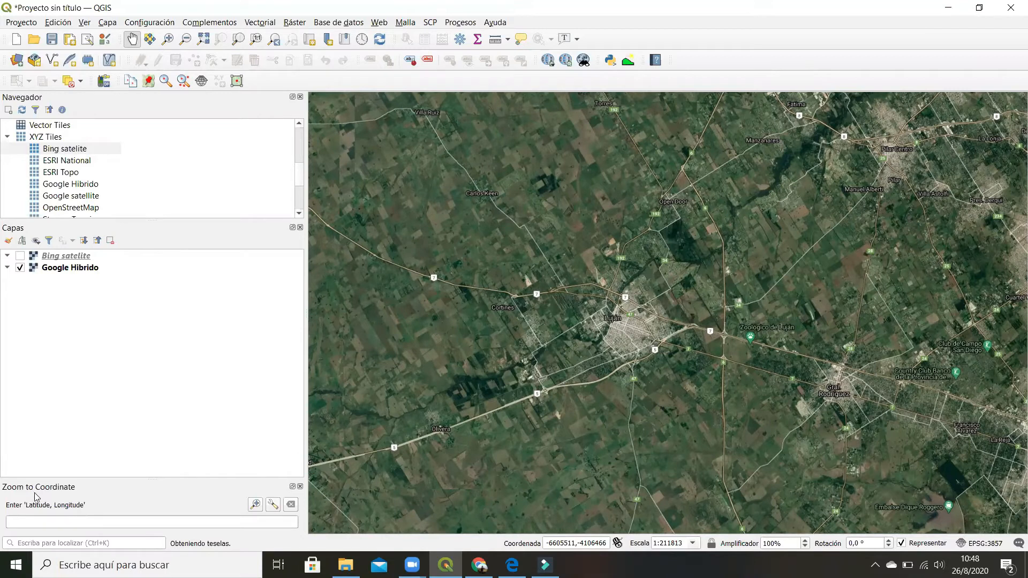
Check the list of available panels for the Zoom to Coordinate panel
click(86, 24)
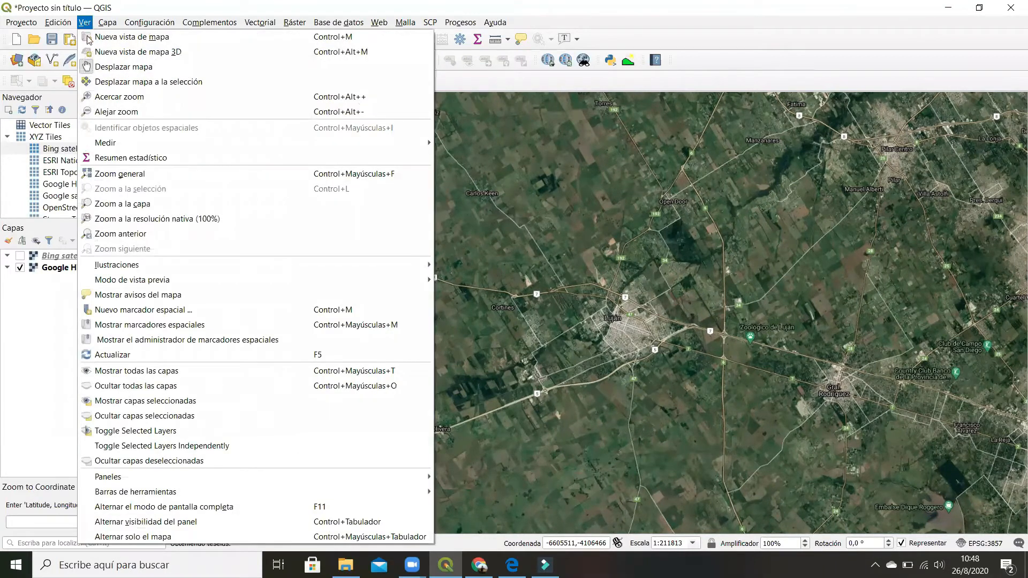
mouse_move(384, 478)
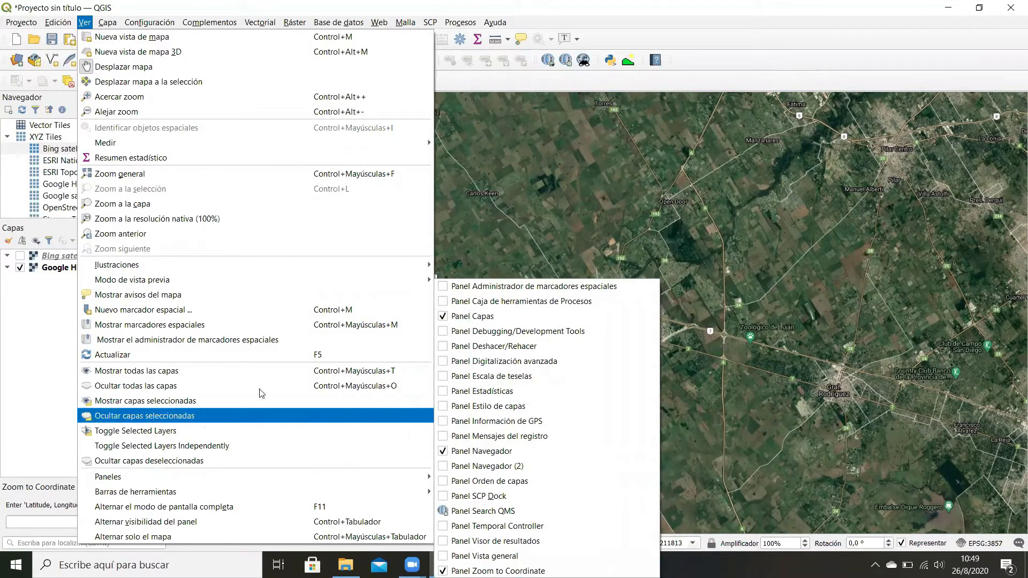
click(23, 332)
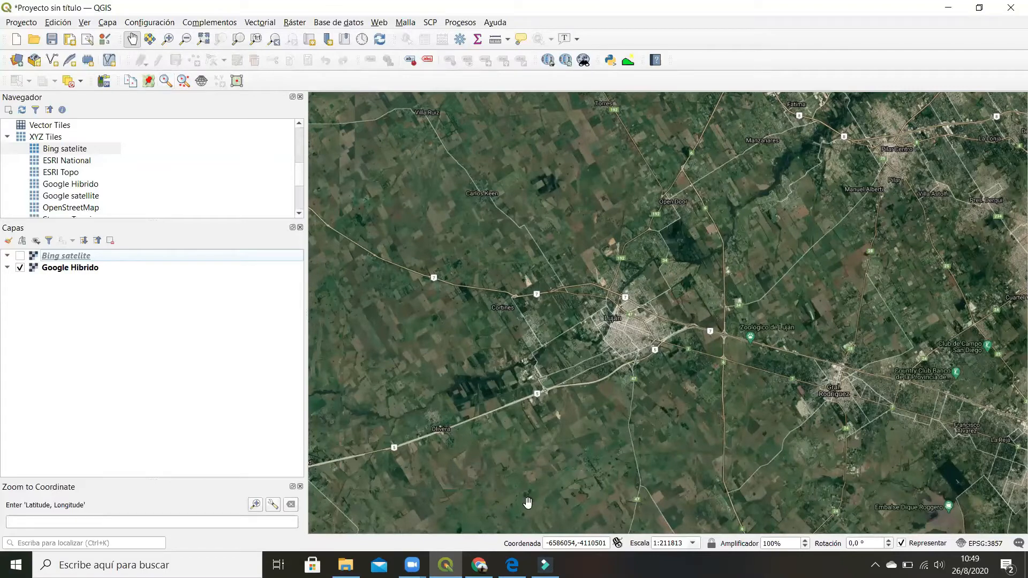
Switch to the practice PDF in Edge and copy the experimental field's coordinates, -34.58531 -59.07584
click(513, 565)
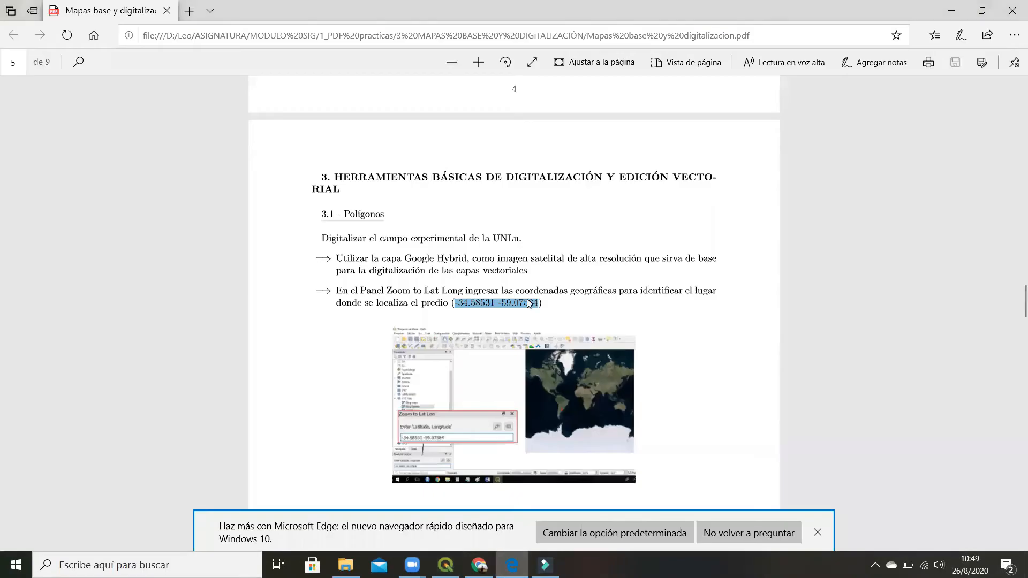
right_click(464, 303)
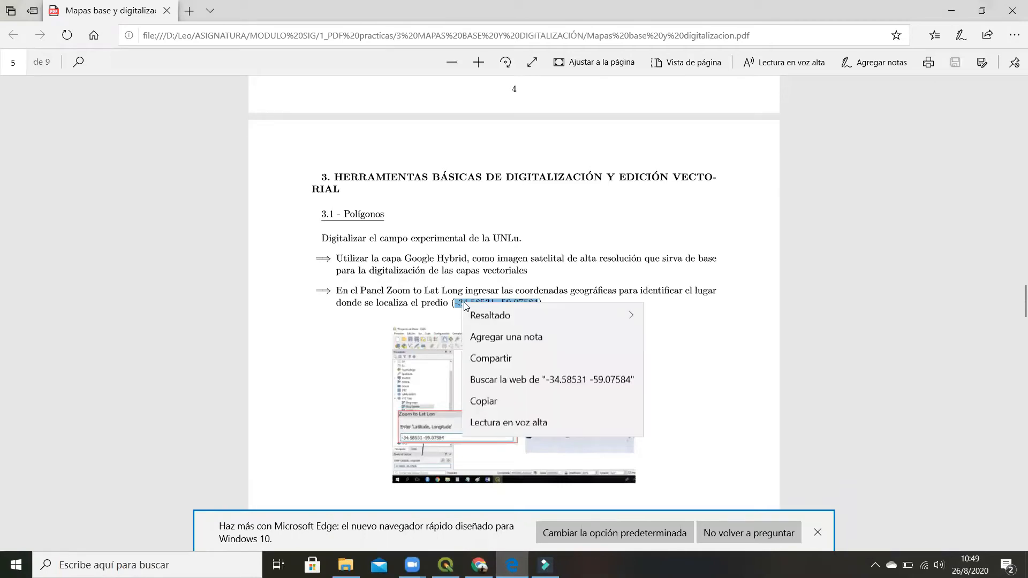
click(484, 401)
Switch to QGIS, zoom the map to the copied coordinates -34.58531 -59.07584 and inspect the area closely
click(445, 565)
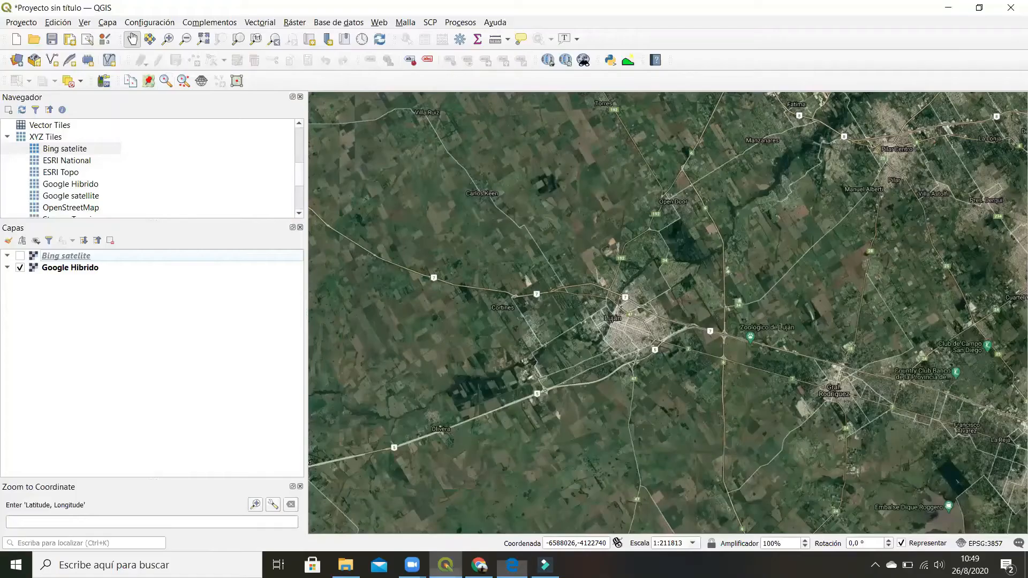
right_click(20, 522)
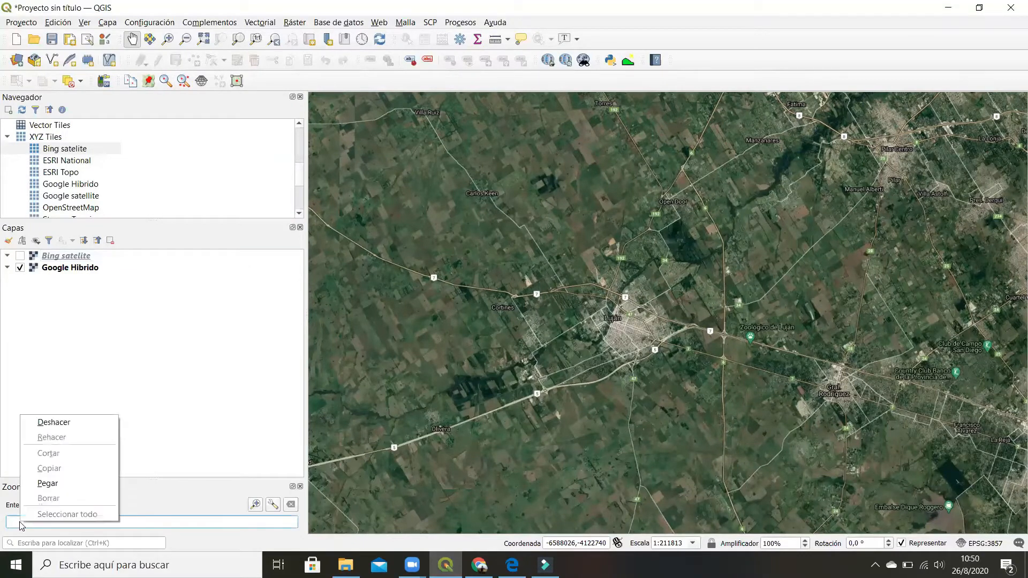
click(43, 484)
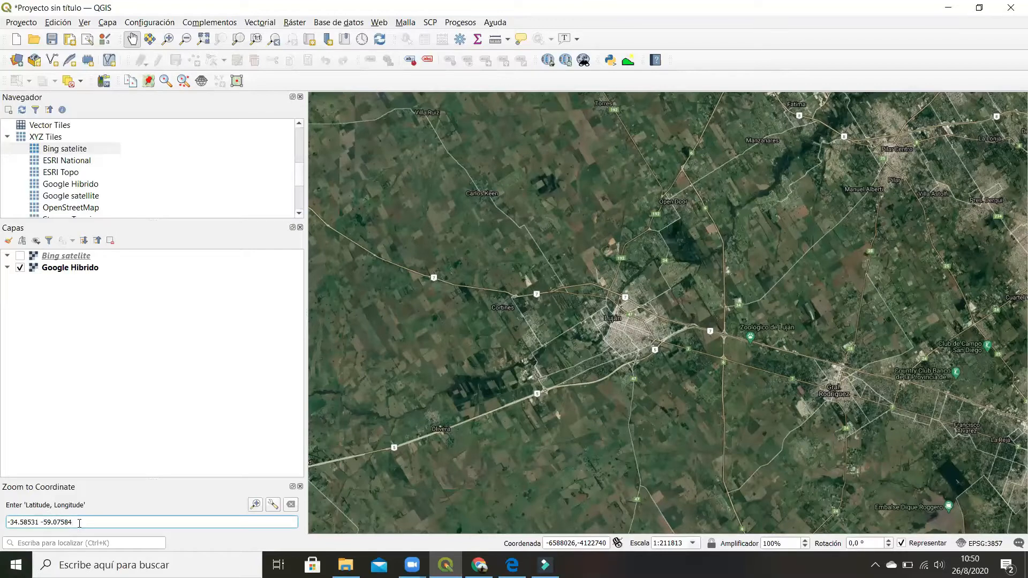
click(256, 505)
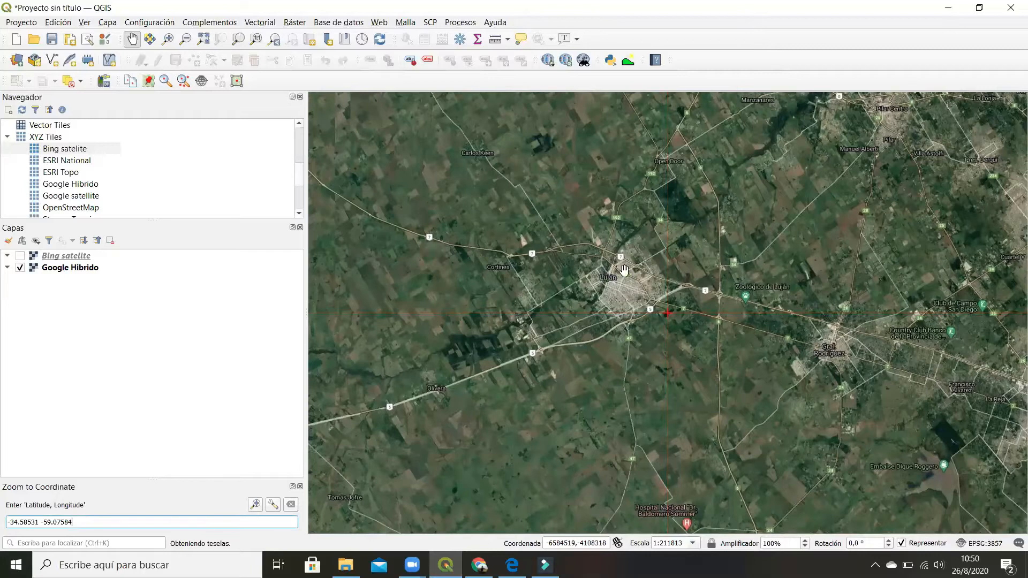
scroll(685, 314, up, 2)
scroll(641, 318, up, 1)
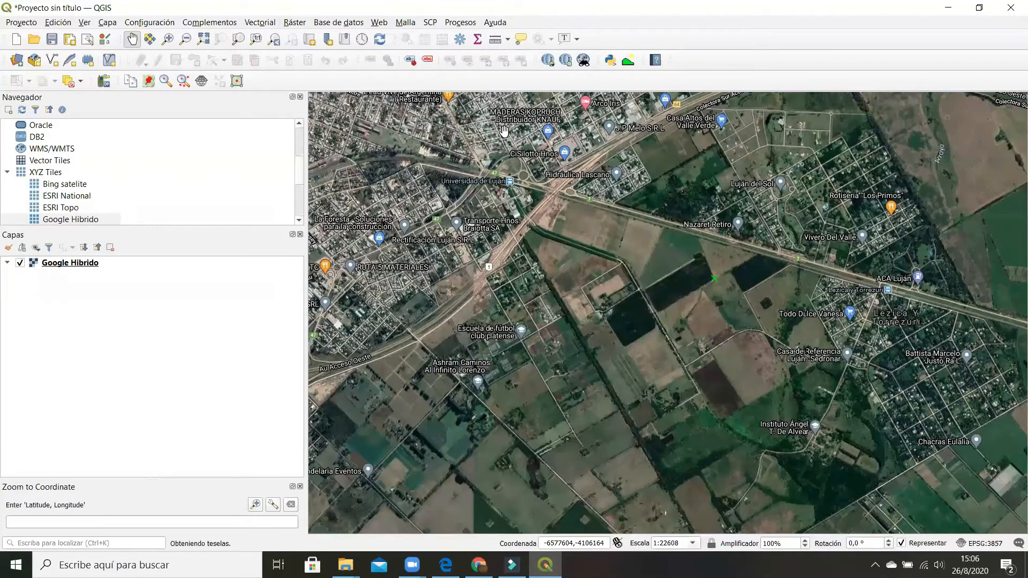
Start a new shapefile layer with the file name Campo_Experimental-UNLu.shp in the 3 MAPAS BASE Y DIGITALIZACIÓN folder
click(62, 268)
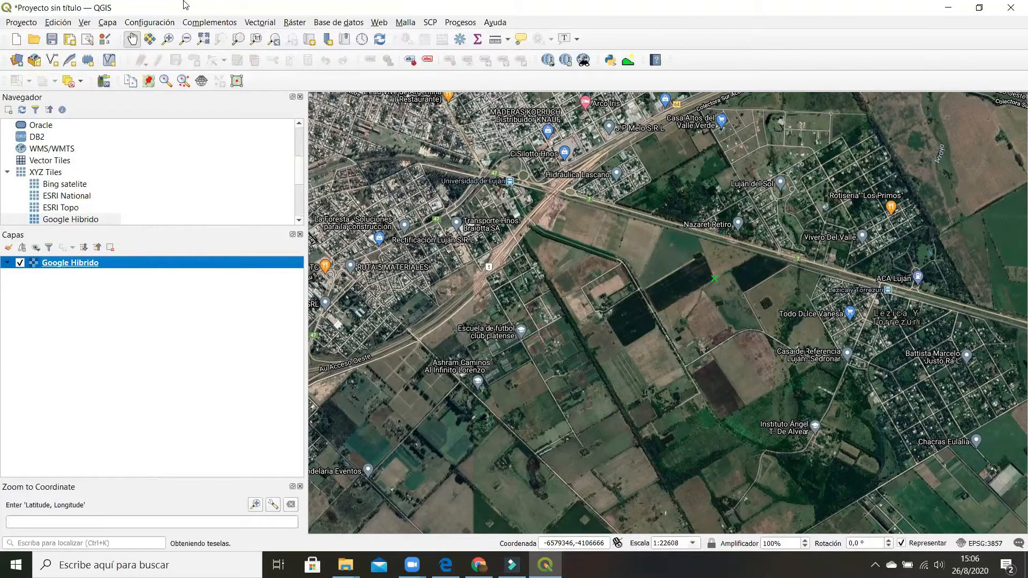
click(108, 24)
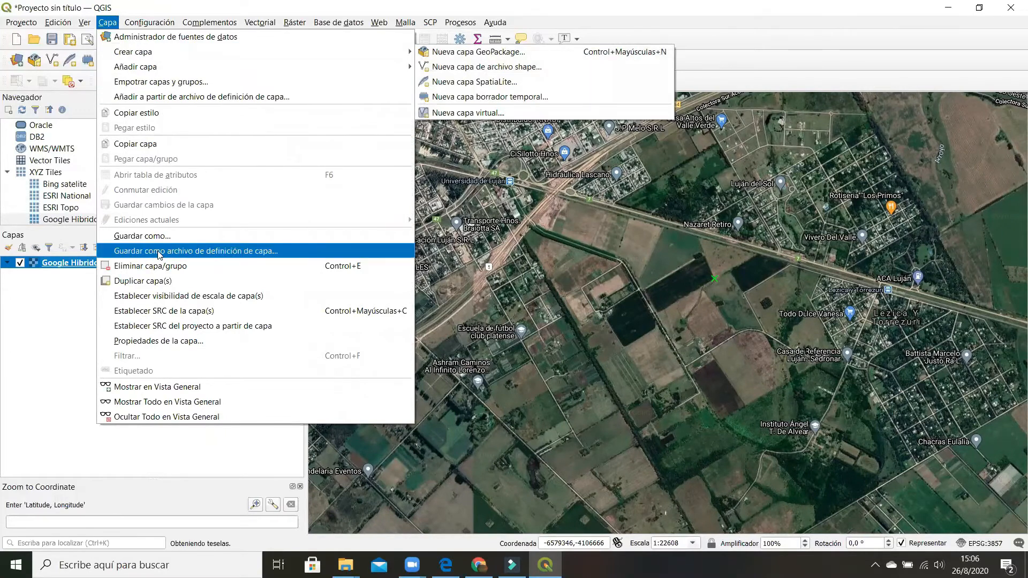
mouse_move(216, 51)
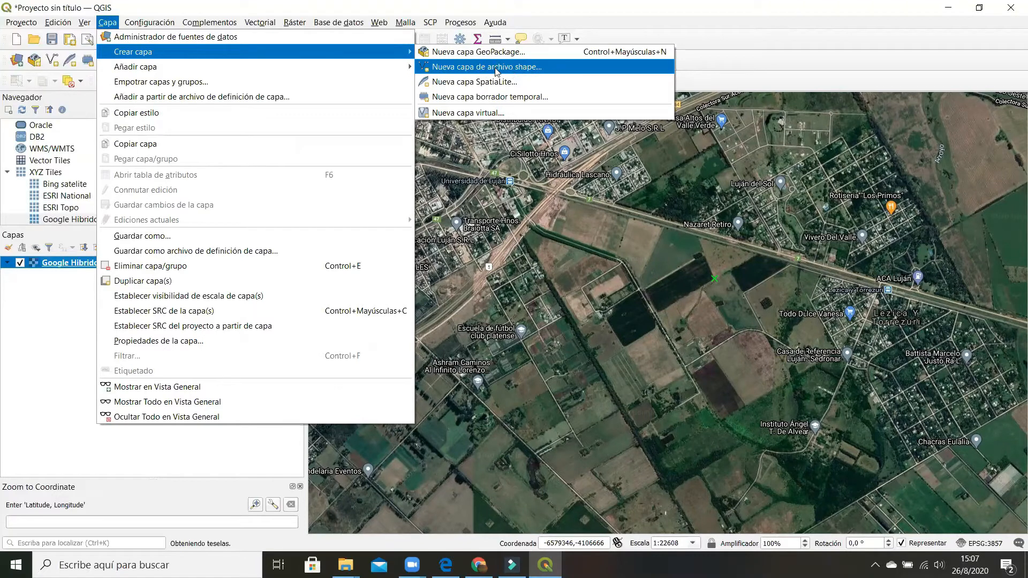
click(524, 68)
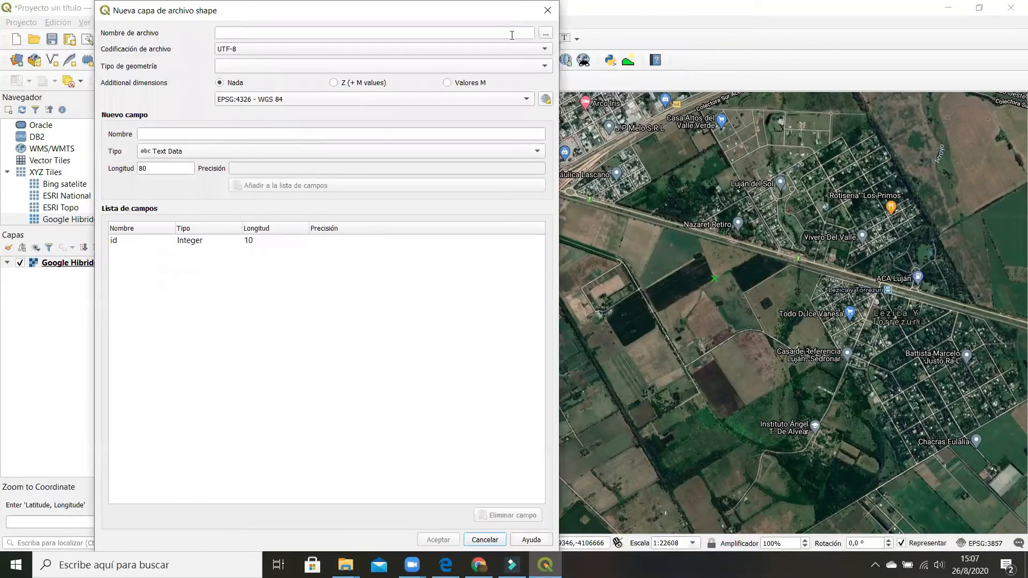
click(546, 33)
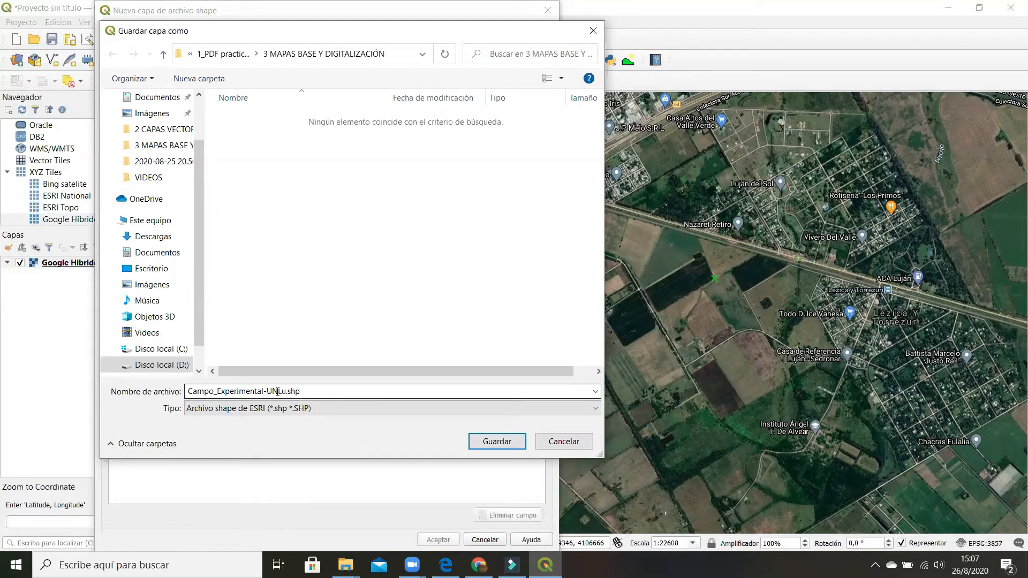
click(497, 442)
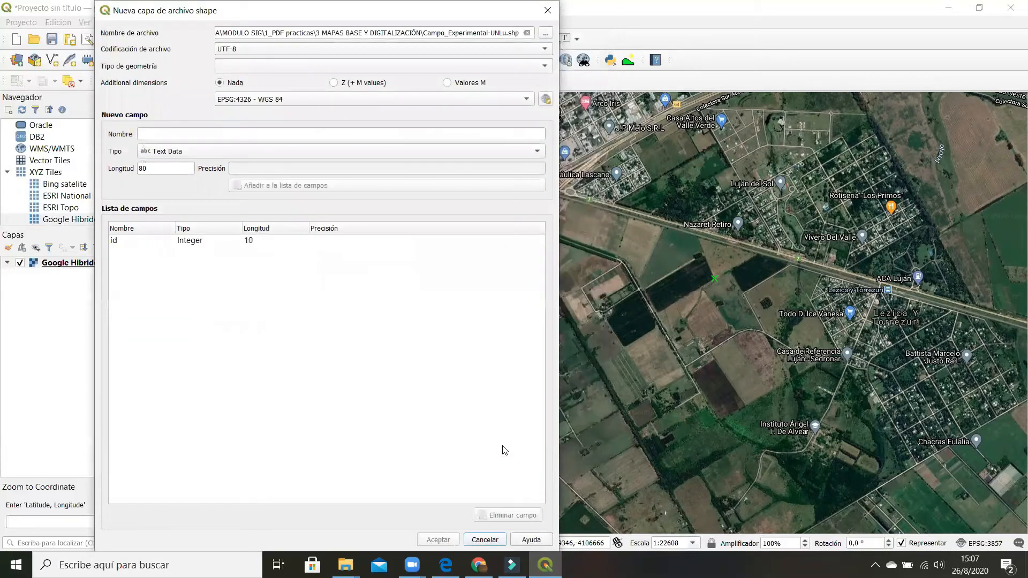
Create the shapefile layer with Polígono geometry and an added Text Data field named Nombre with length 80
click(231, 68)
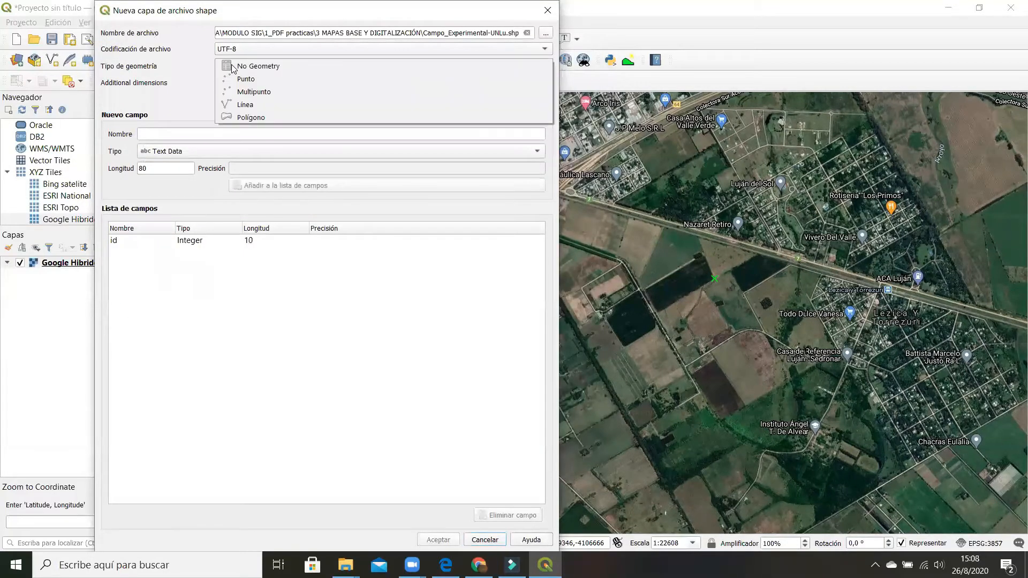
click(251, 117)
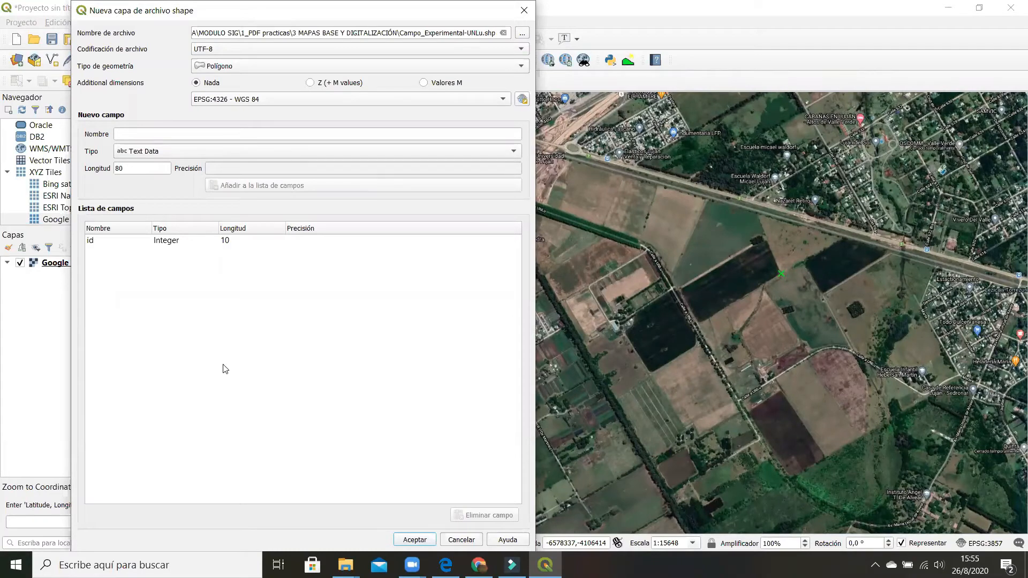
click(139, 134)
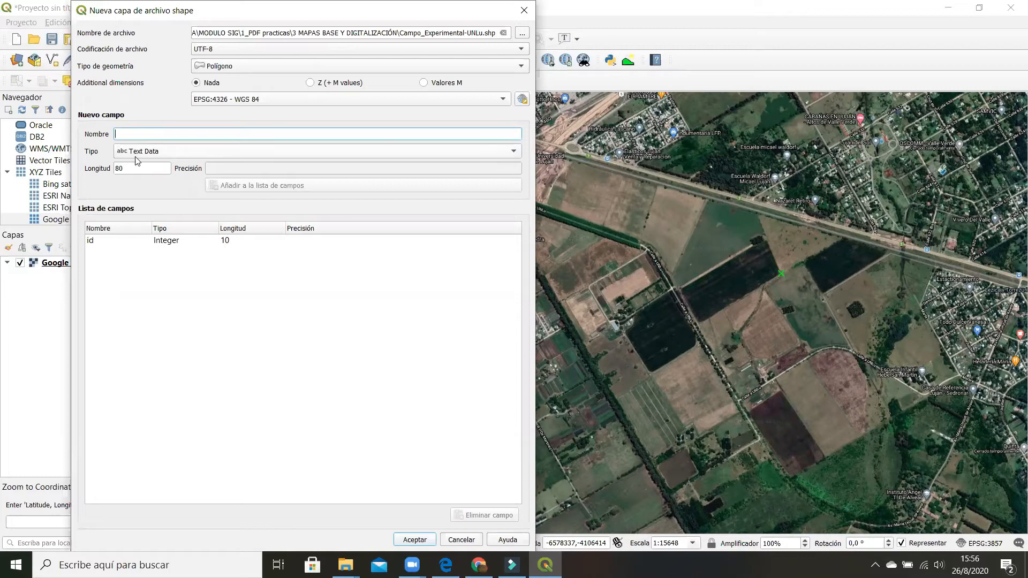
click(147, 155)
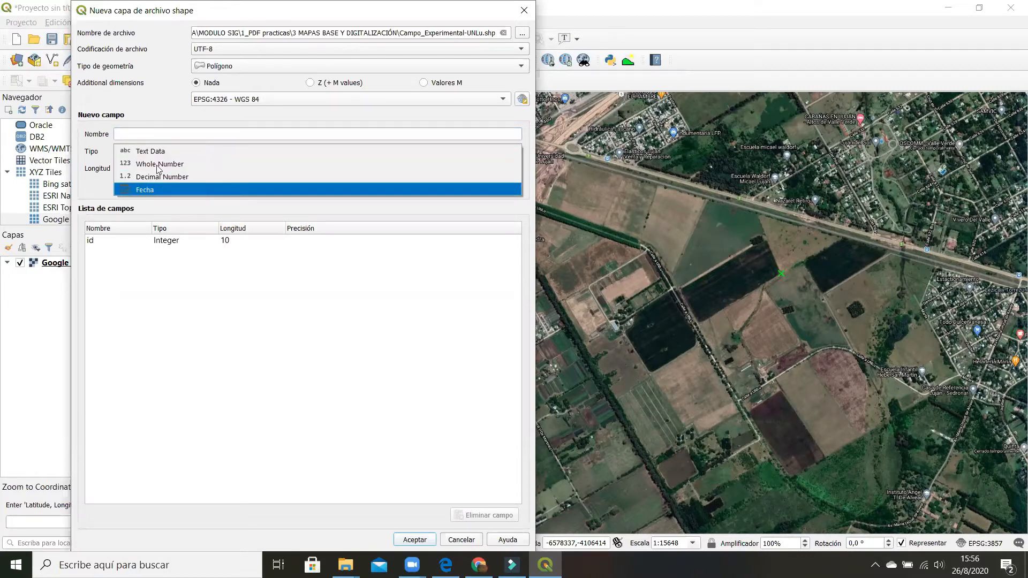
click(119, 150)
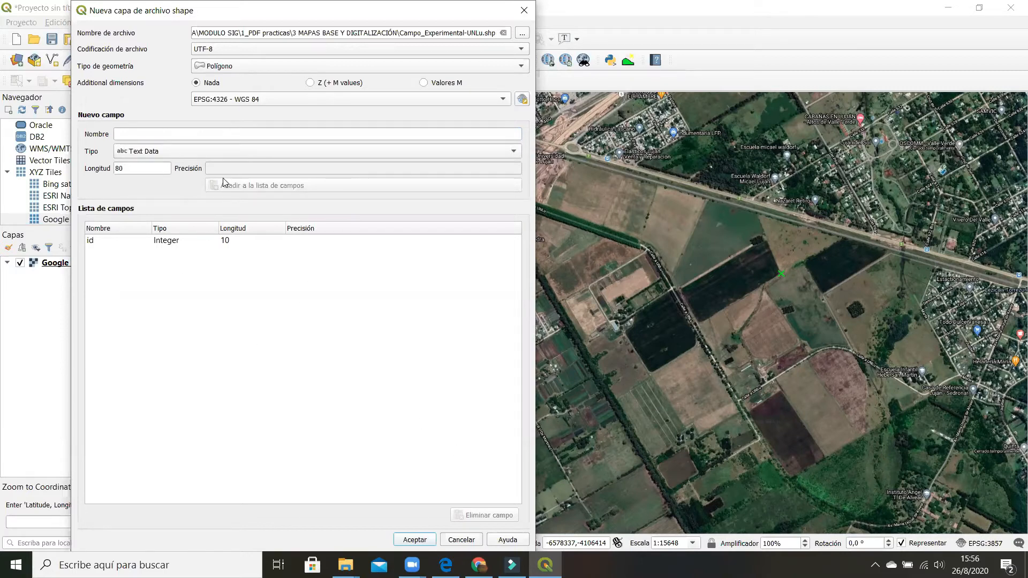
click(154, 134)
text(Nombre)
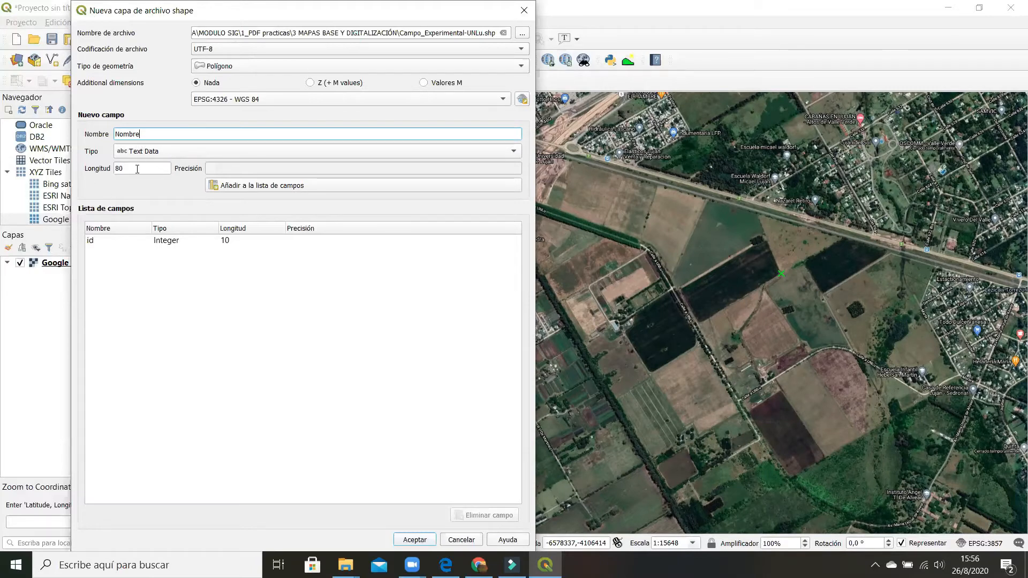
click(229, 185)
click(415, 539)
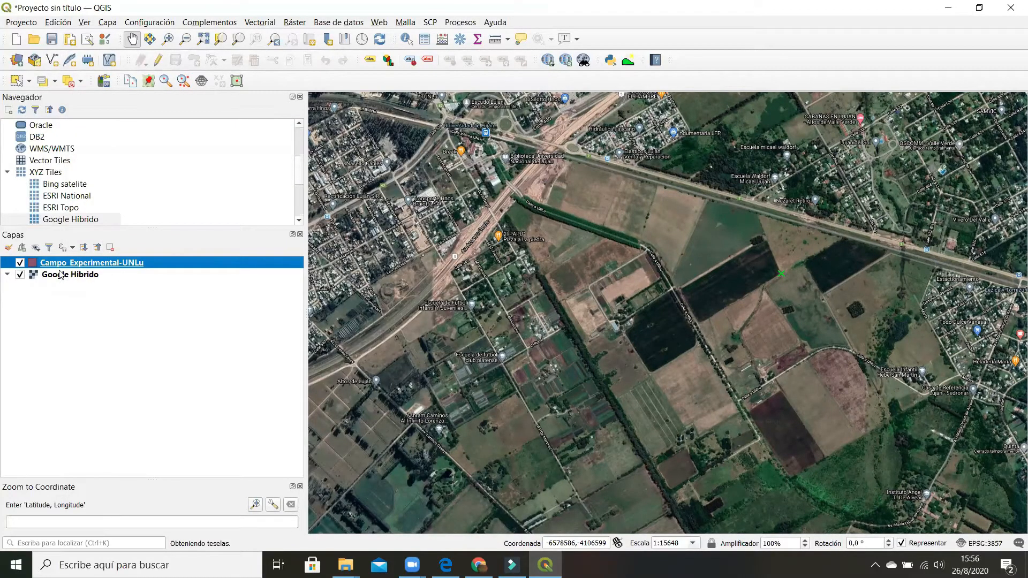
Set the fill style of the Campo_Experimental-UNLu layer's simple fill to Sin relleno
mouse_move(72, 266)
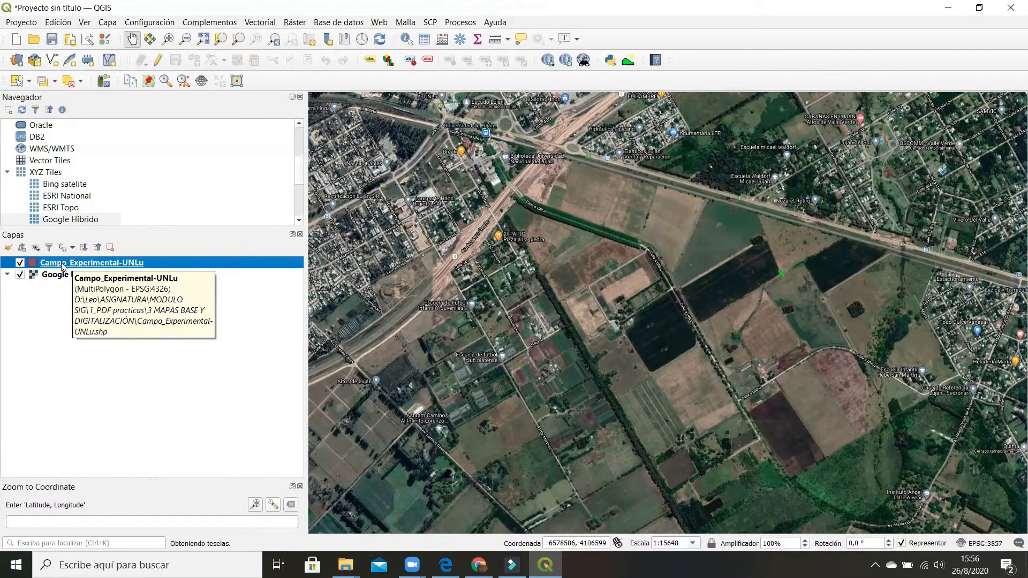
double_click(63, 263)
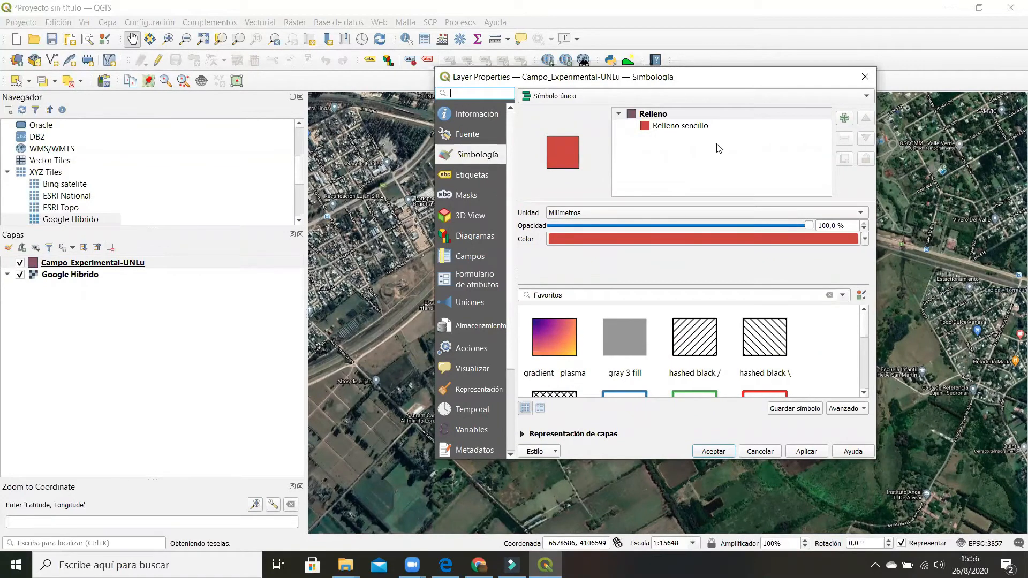
click(693, 128)
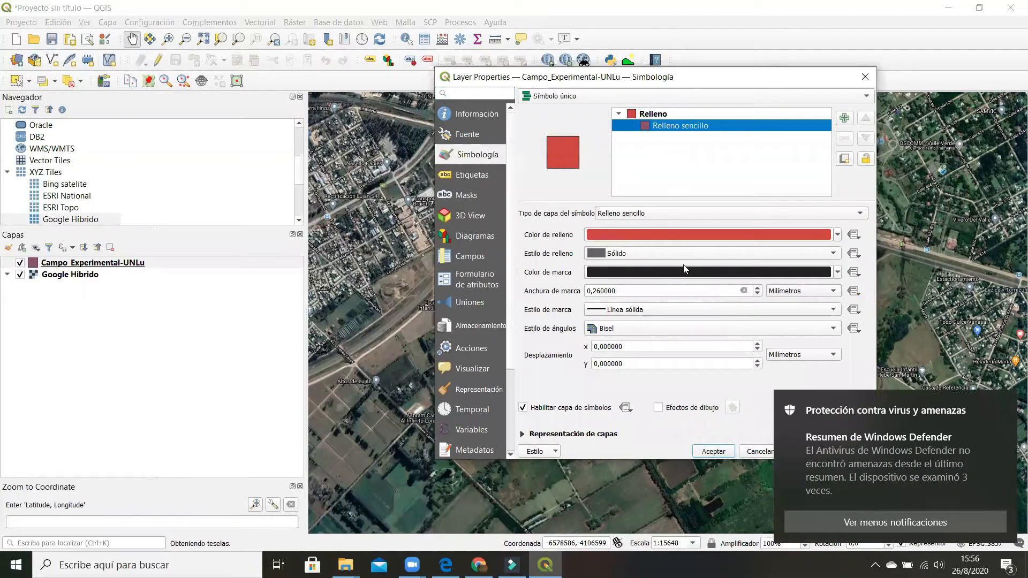
click(651, 256)
click(634, 264)
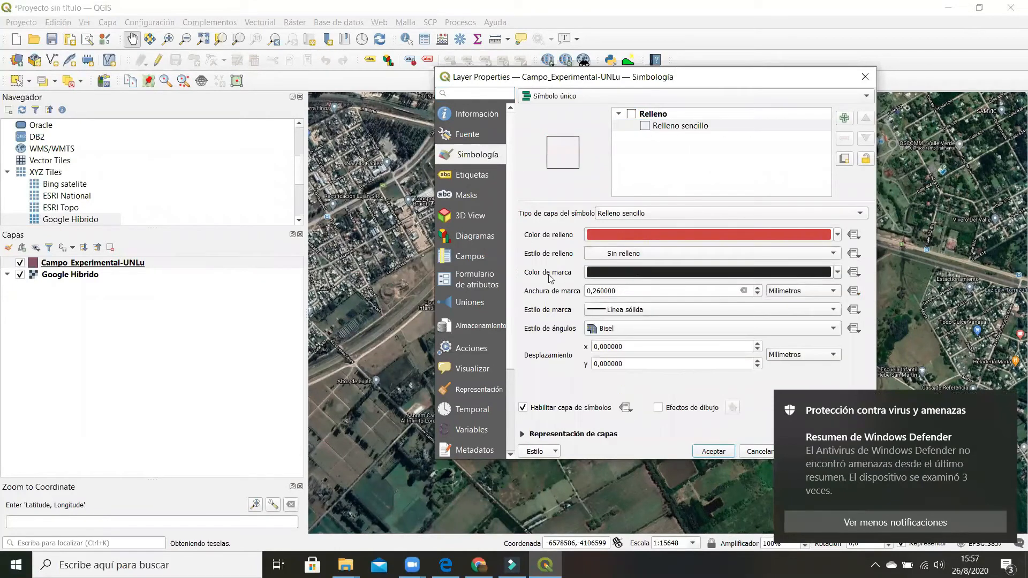
Set the Campo_Experimental-UNLu layer's outline colour to yellow #ffff00 and accept the layer style
click(707, 273)
click(215, 256)
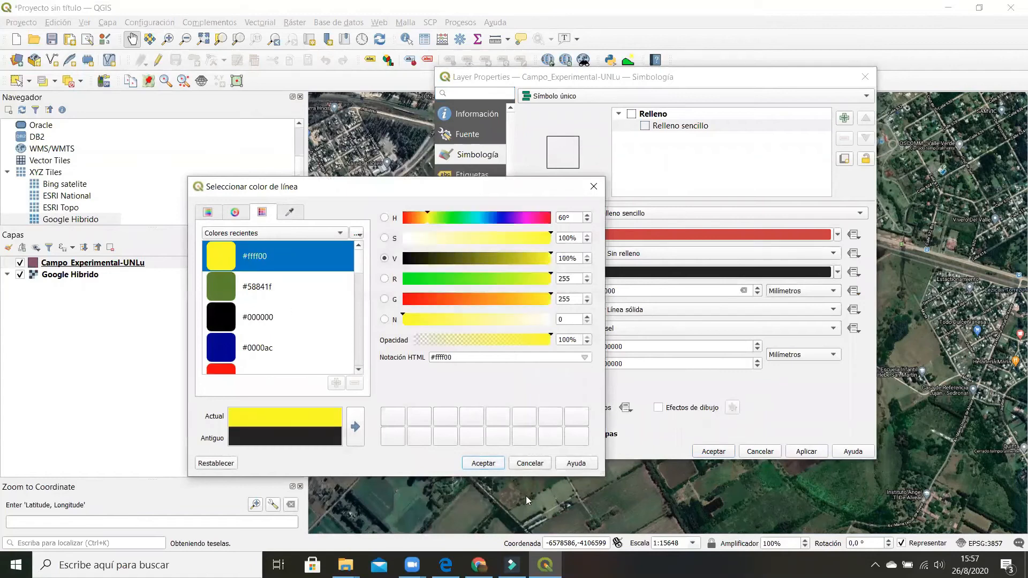
click(483, 464)
click(798, 454)
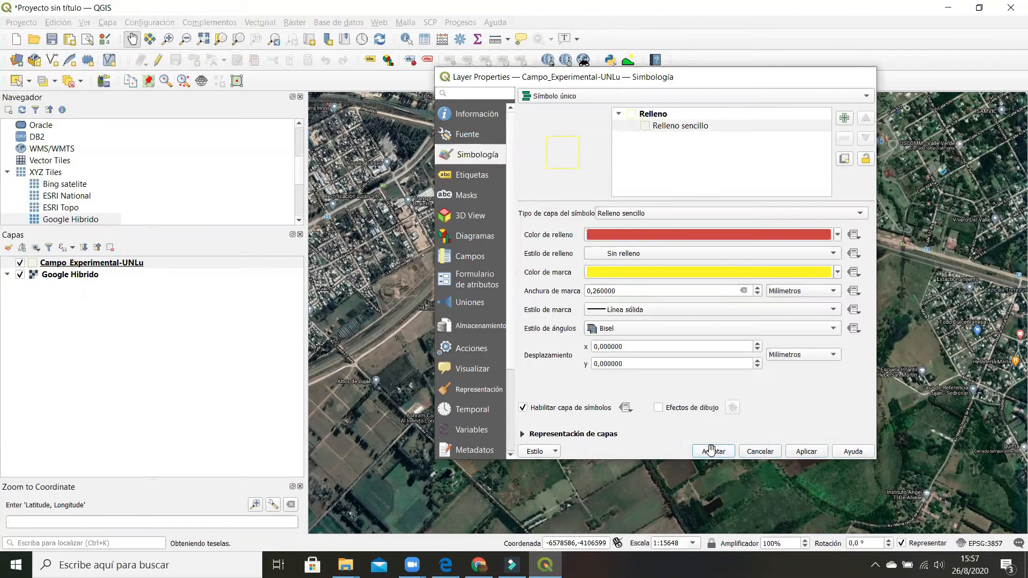
click(711, 451)
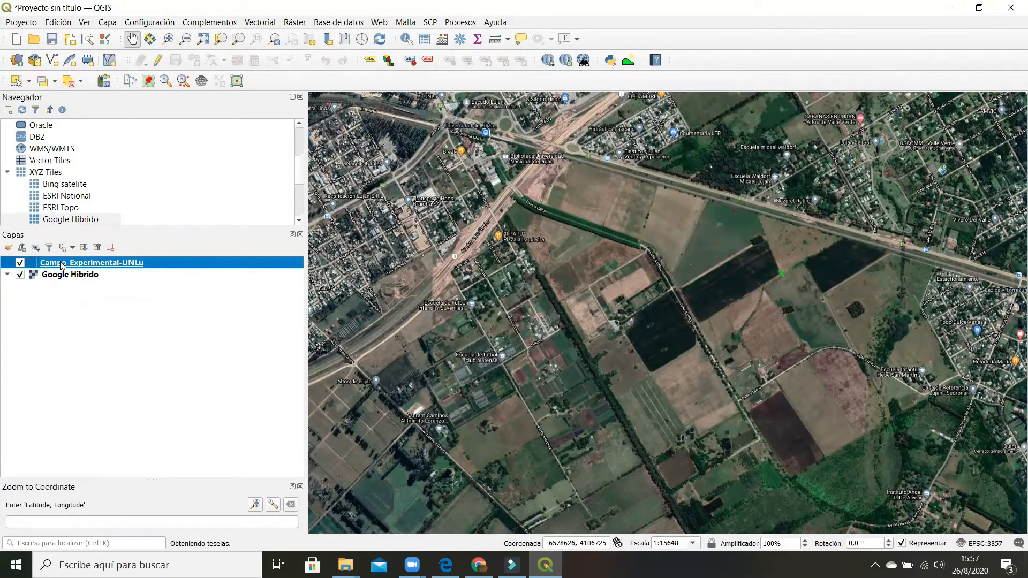
Make Campo_Experimental-UNLu editable and digitize a four-cornered polygon around the experimental field's boundary
click(159, 61)
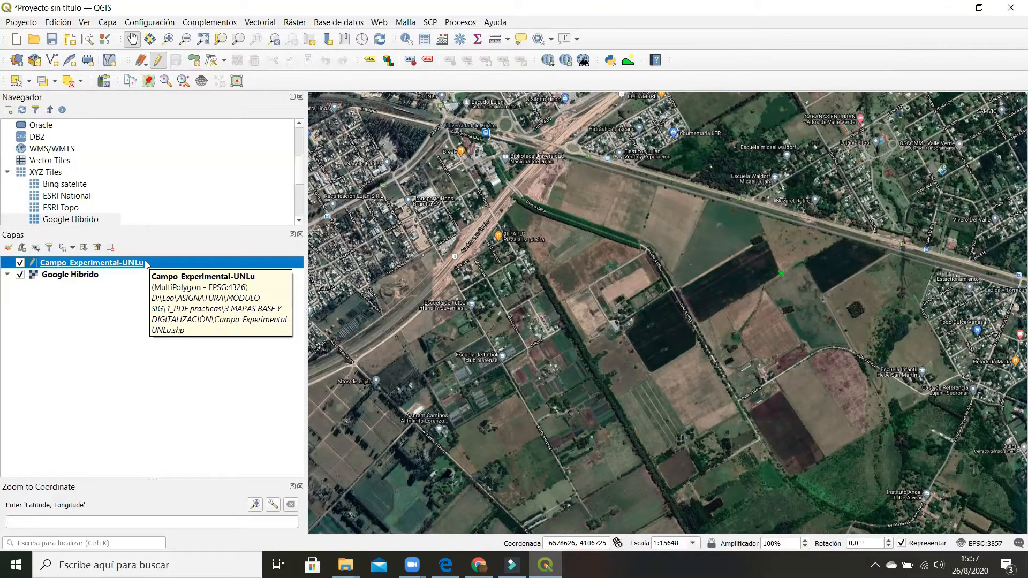
click(196, 61)
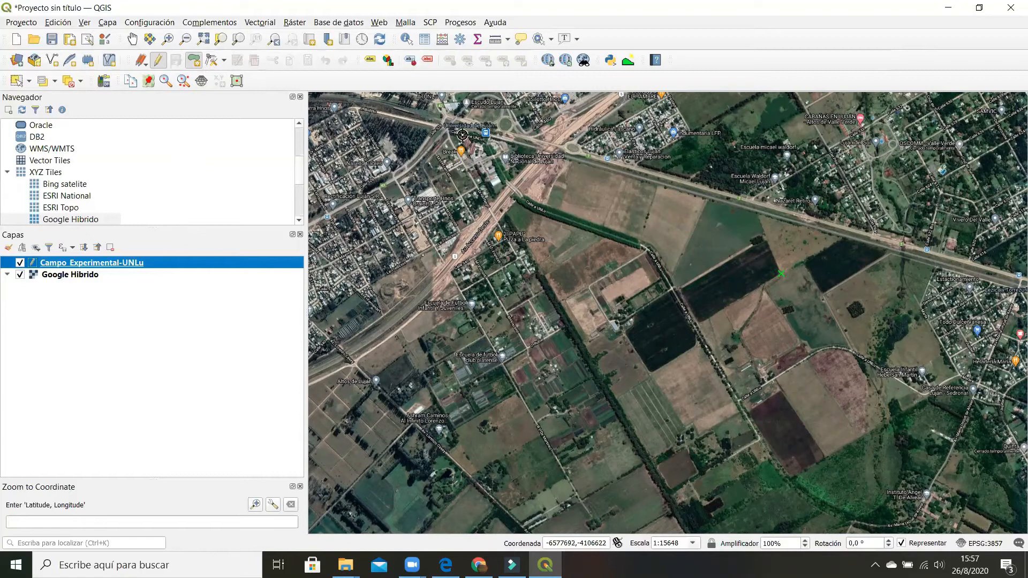
click(450, 127)
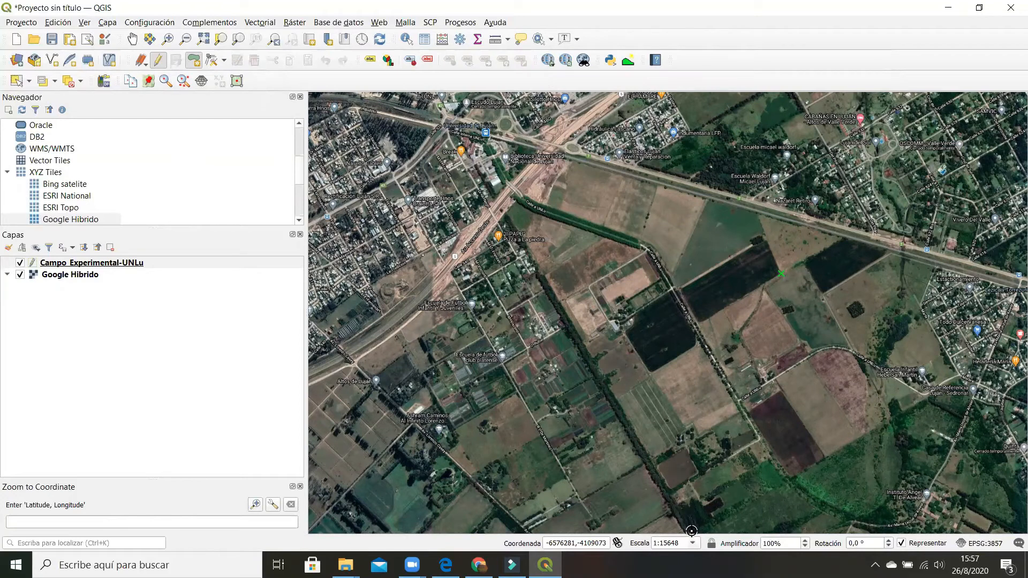
click(691, 532)
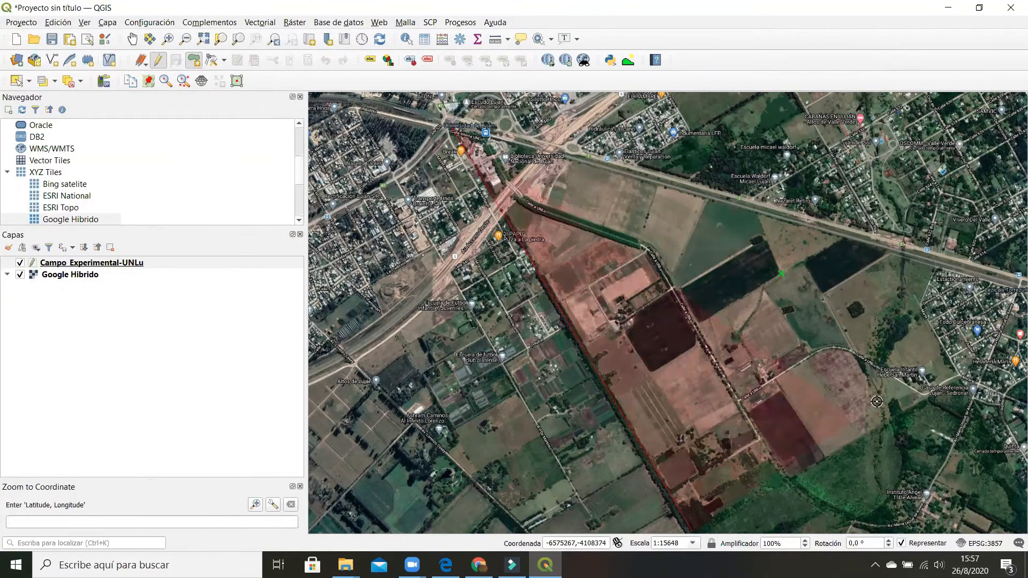
click(958, 376)
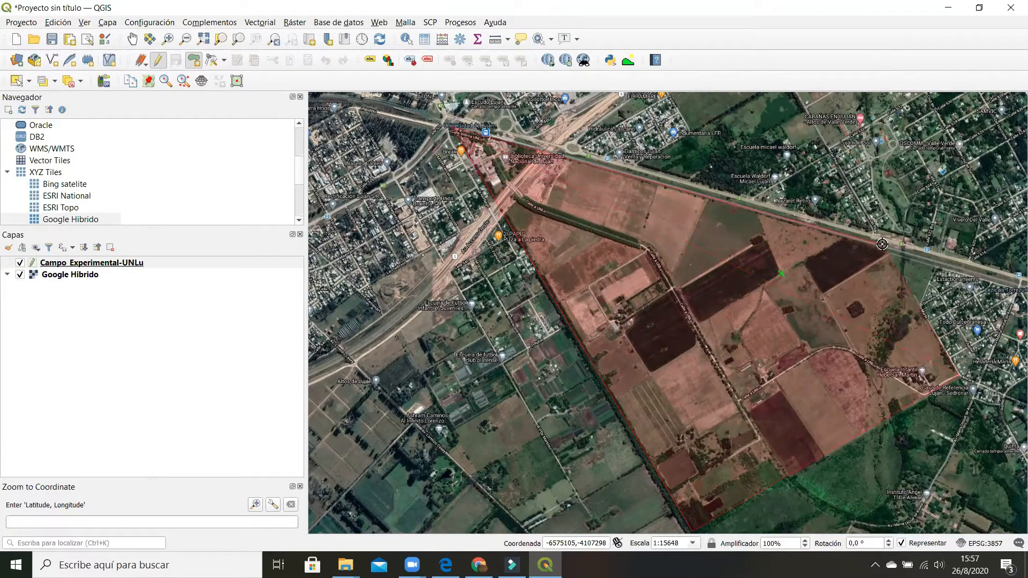
right_click(881, 244)
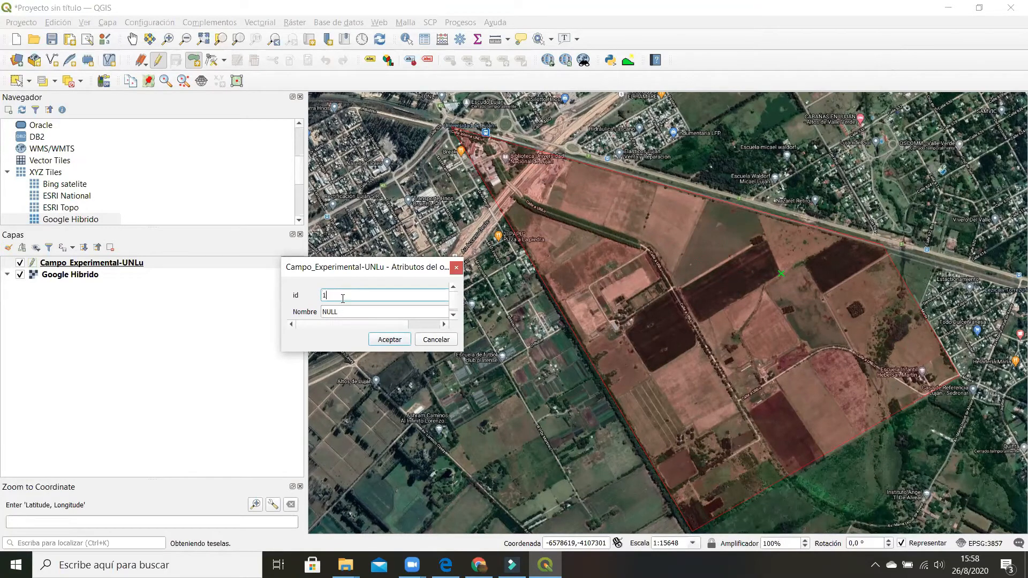
Give the polygon the id 1 and the Nombre Campo Experimental UNLu, then save the edits and end editing
click(348, 313)
text(Campo Ex)
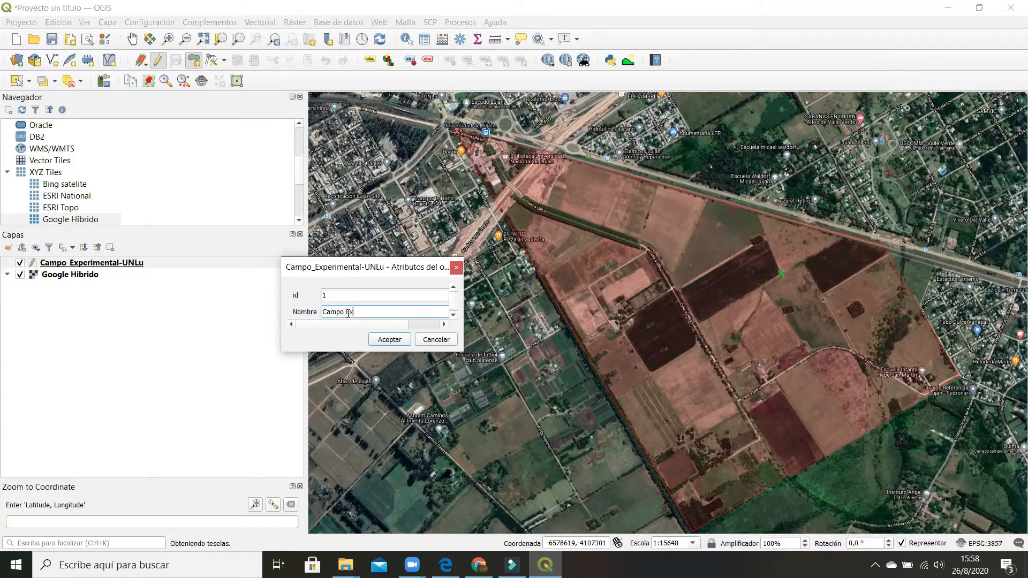
text(perimental UNLu)
click(387, 340)
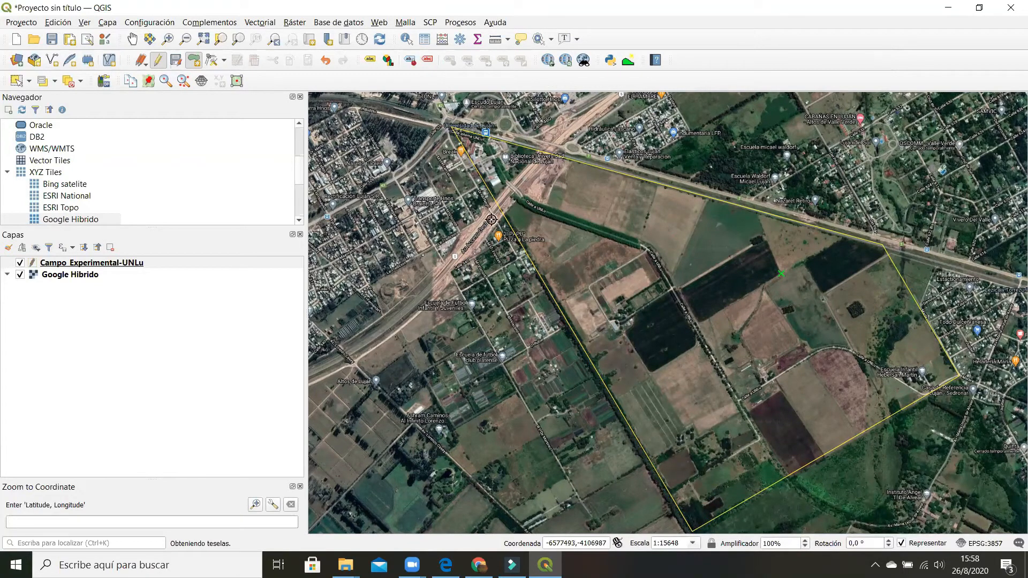
click(176, 61)
click(159, 62)
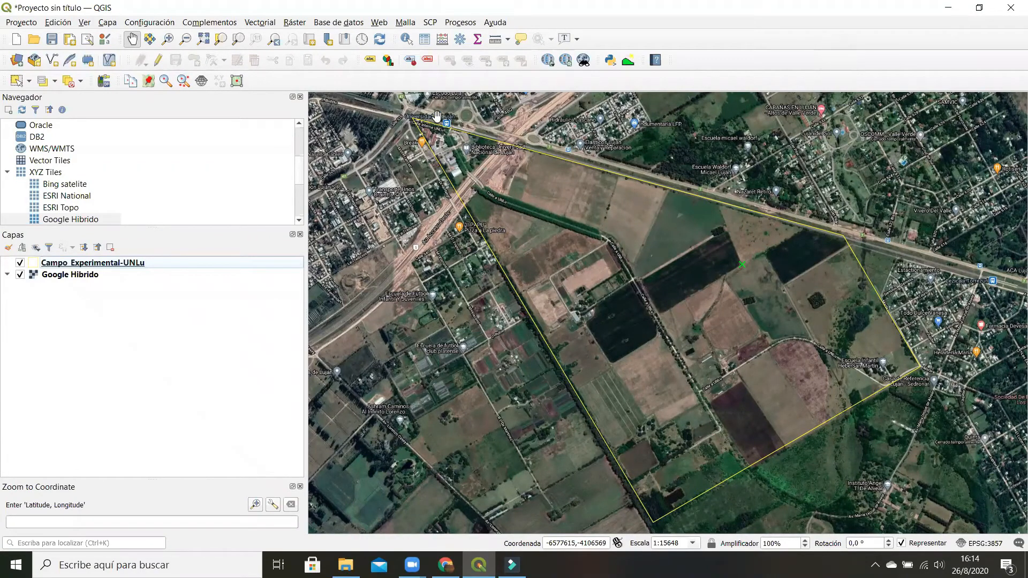
Start a new shapefile layer with the file name Caminos in the 3 MAPAS BASE Y DIGITALIZACIÓN folder
click(107, 23)
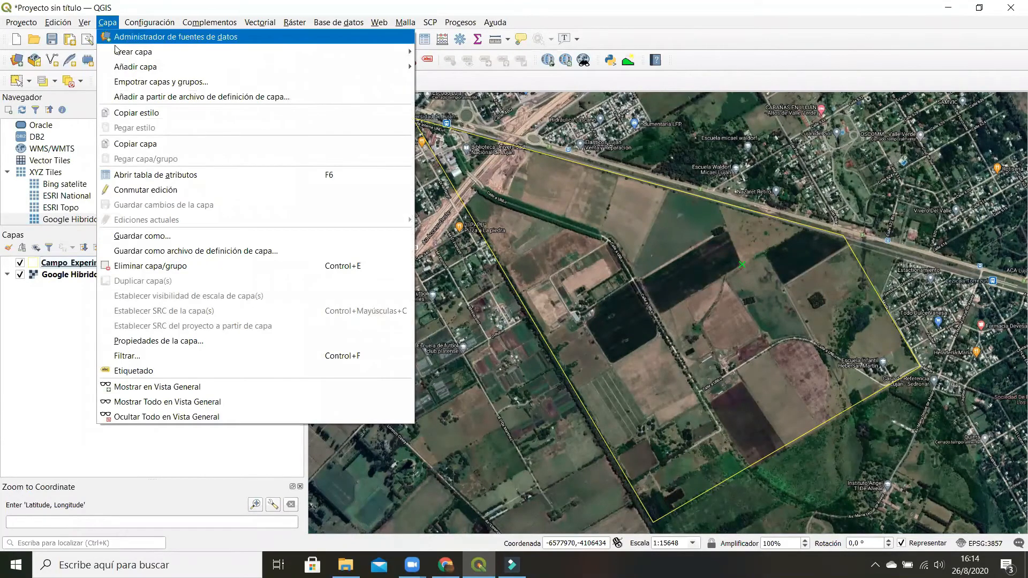
mouse_move(125, 52)
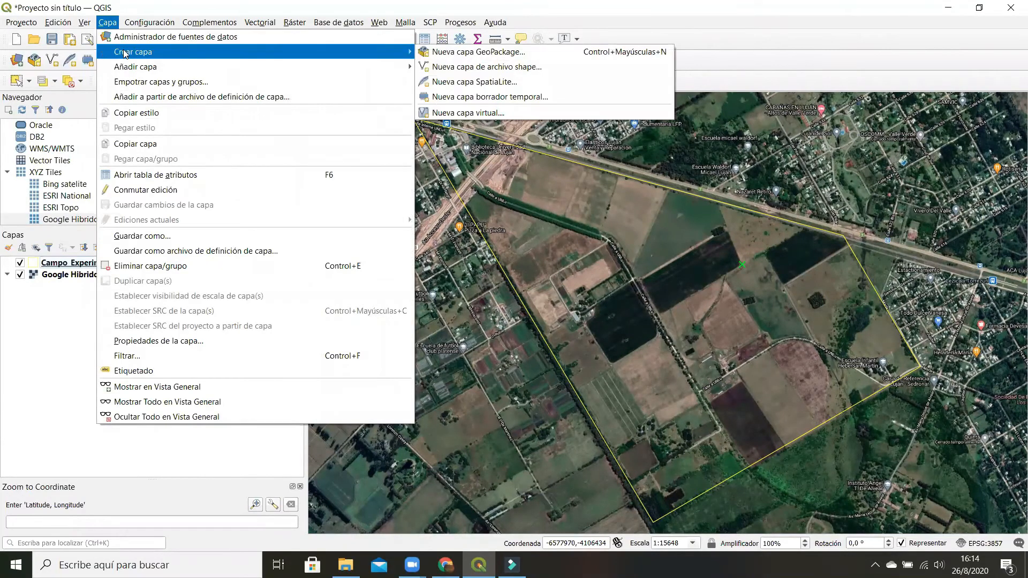
click(519, 70)
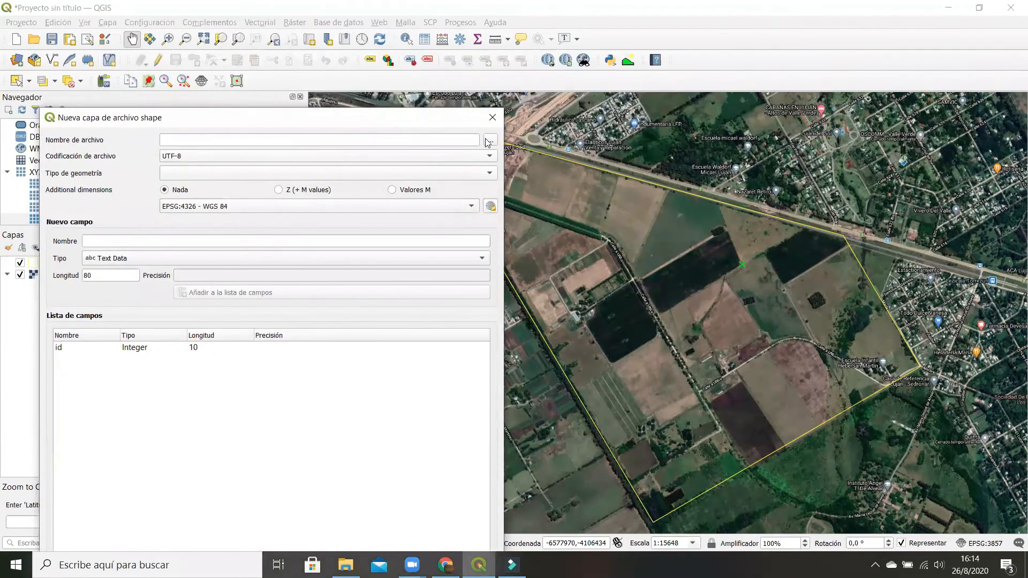
click(492, 140)
text(Ca)
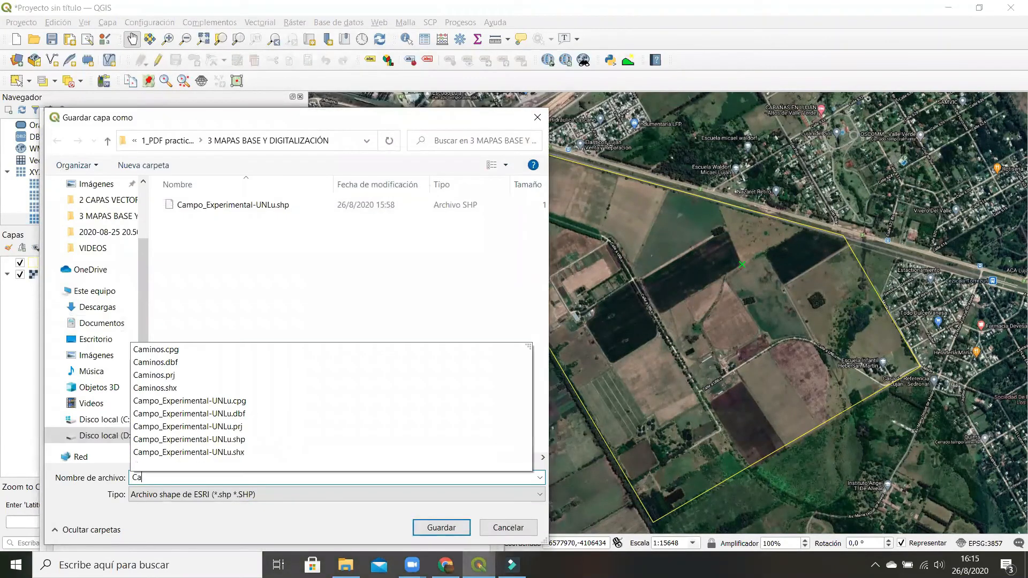
text(minos)
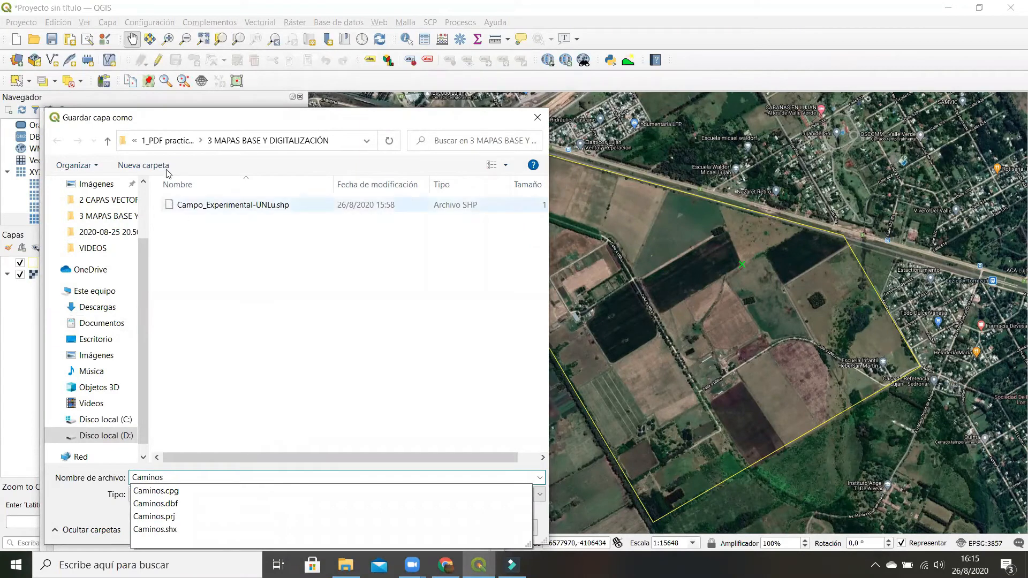
drag(176, 113, 129, 56)
click(391, 471)
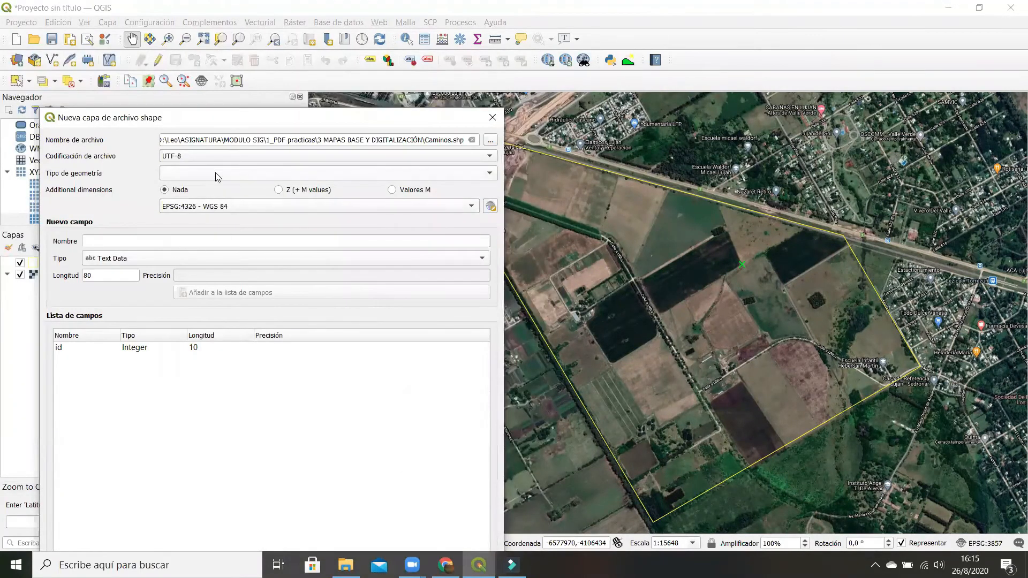
Set the Caminos layer's geometry type to Línea and create the layer in EPSG:4326 - WGS 84
click(218, 177)
click(193, 215)
drag(186, 117, 202, 38)
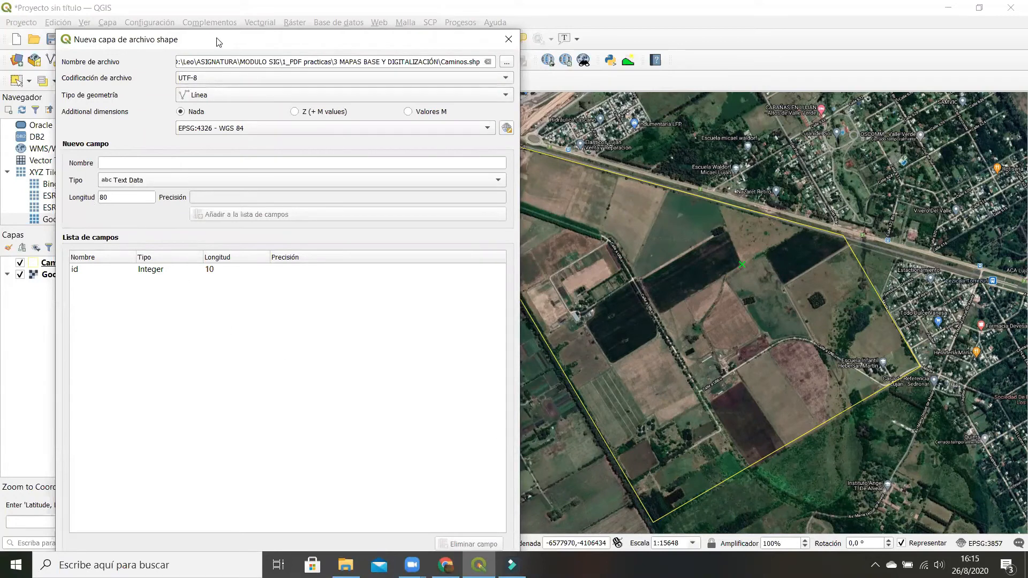
drag(217, 41, 202, 22)
click(380, 549)
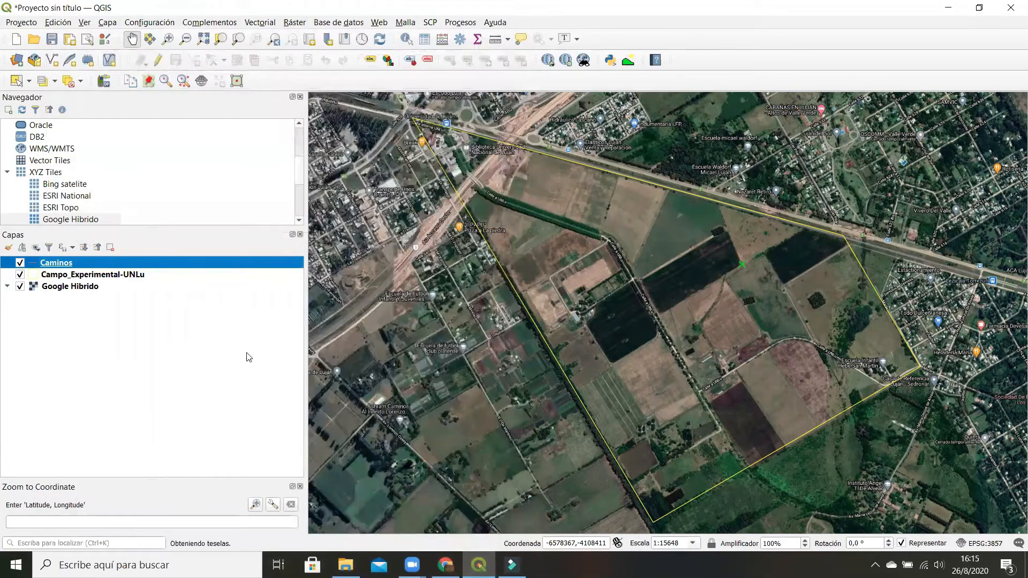
Make Caminos editable and digitize the field's internal road as a line from the highway to the eastern boundary, keeping the layer selected
click(159, 60)
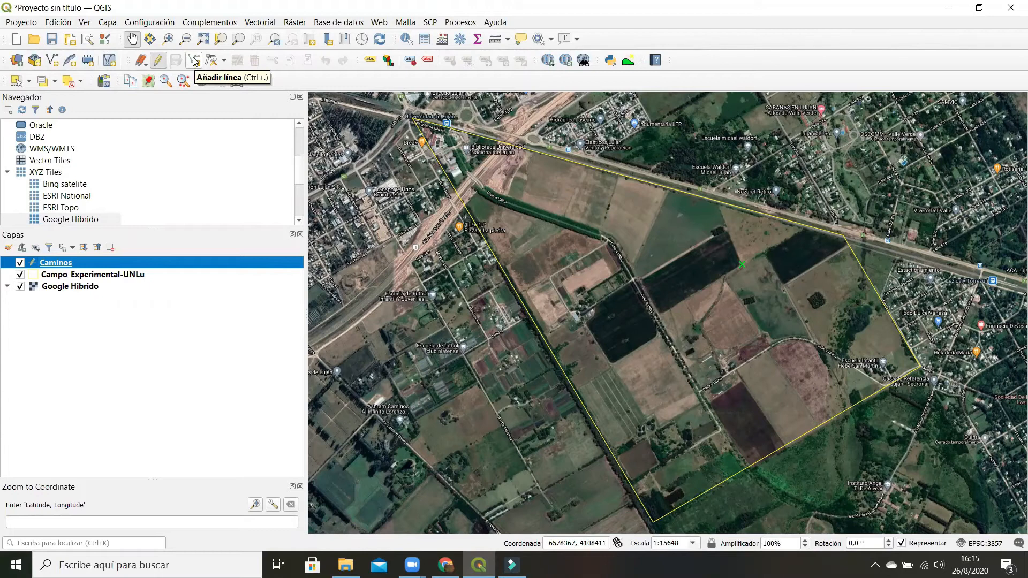
click(195, 61)
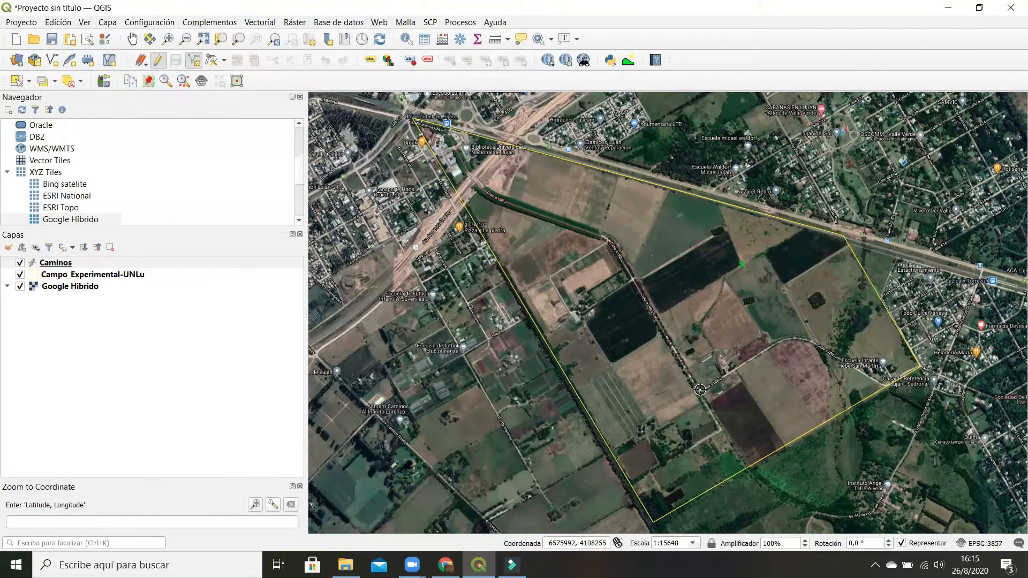
click(788, 339)
click(808, 340)
right_click(884, 386)
click(388, 336)
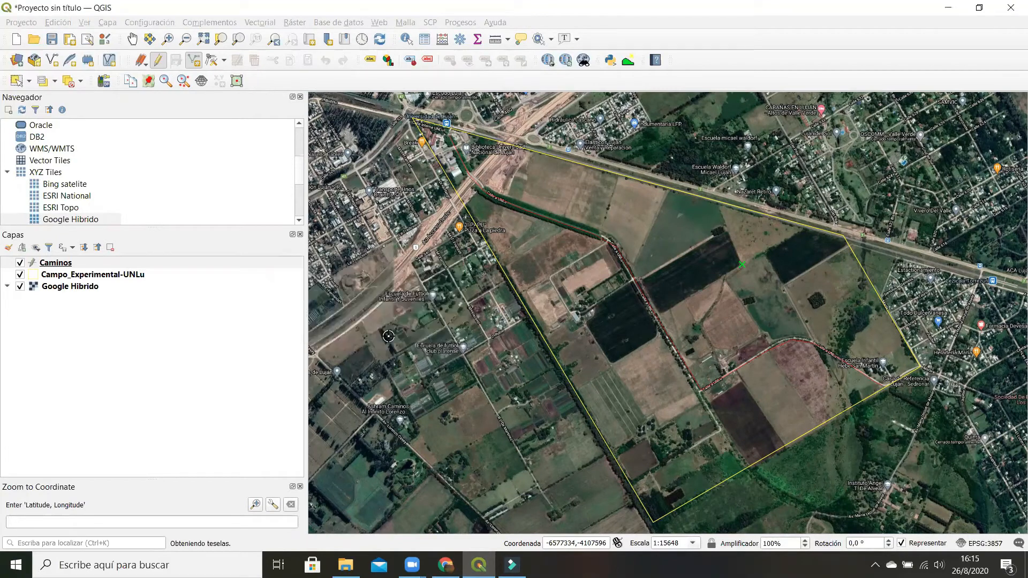
click(57, 263)
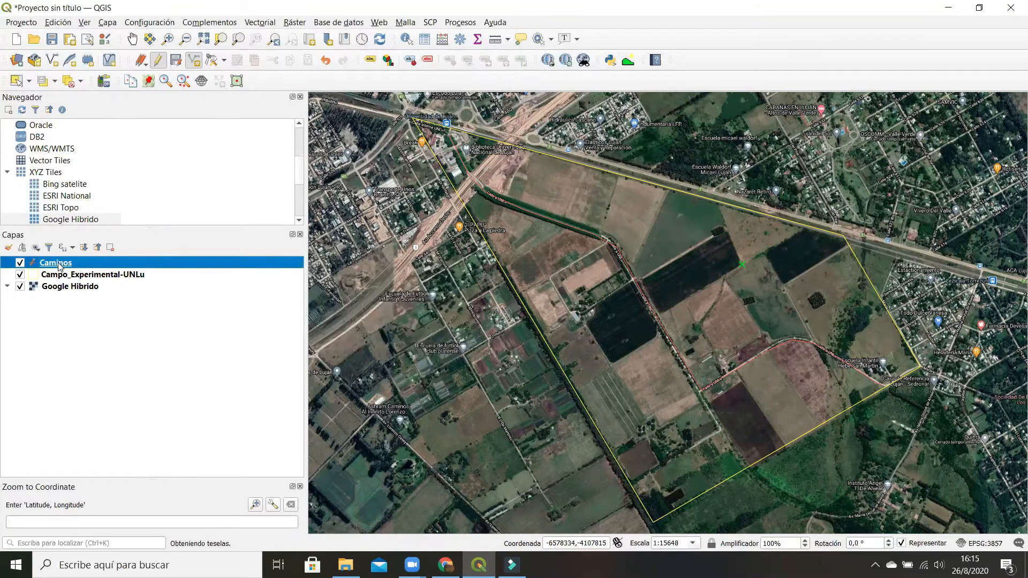
End editing of the Caminos layer with its changes saved and style it with the topo road symbol
click(159, 62)
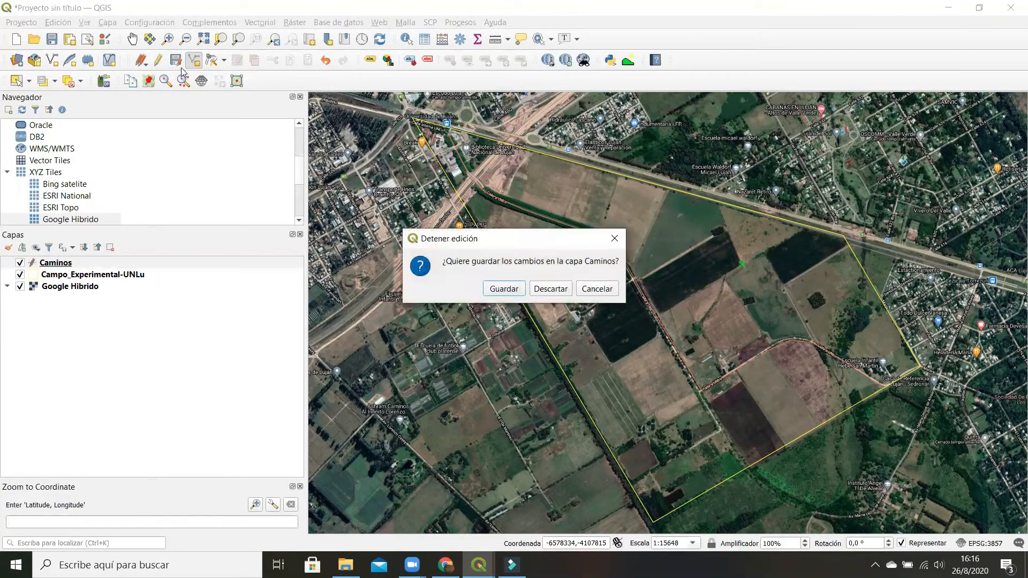
click(504, 289)
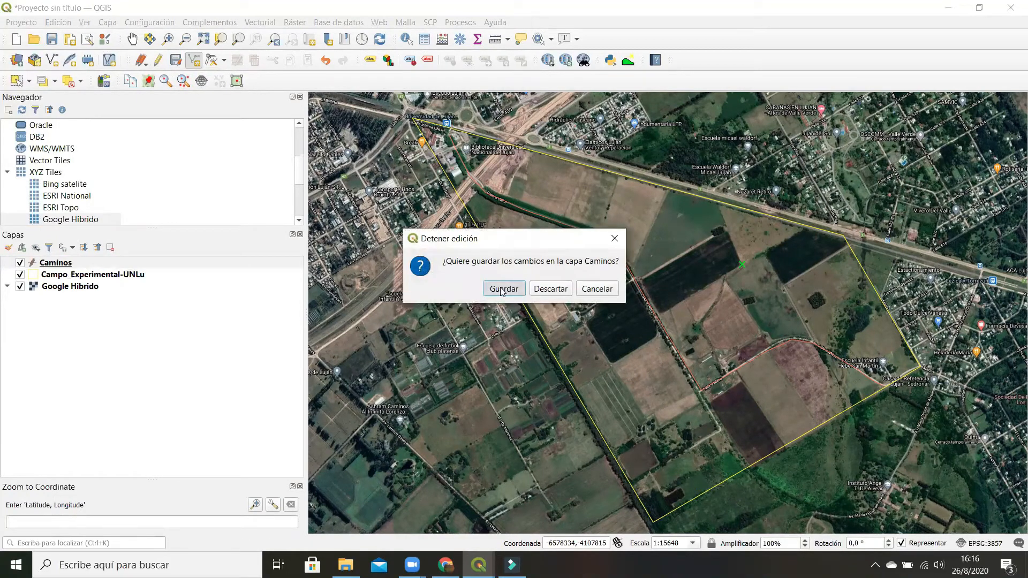
double_click(67, 265)
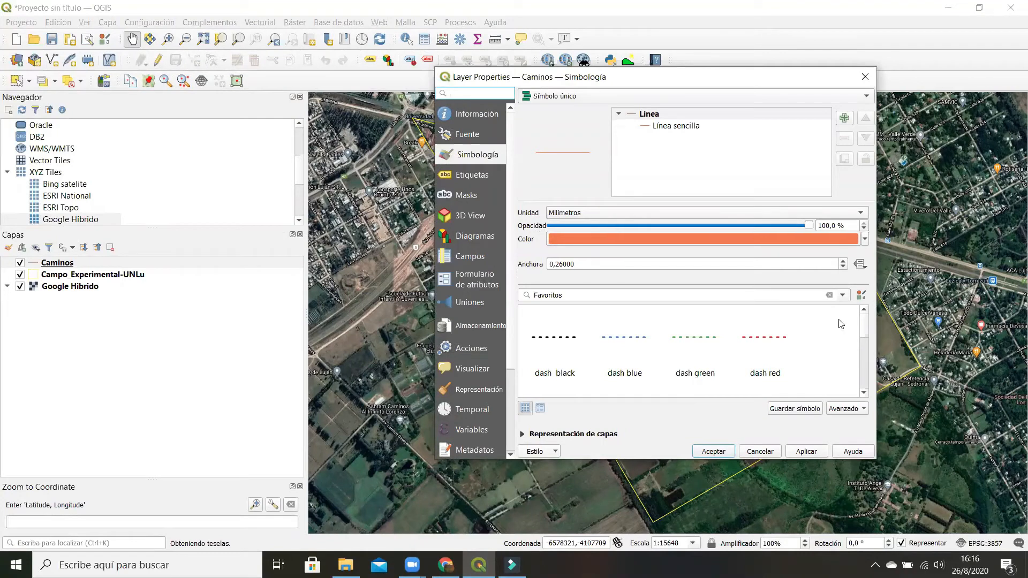
scroll(543, 368, down, 5)
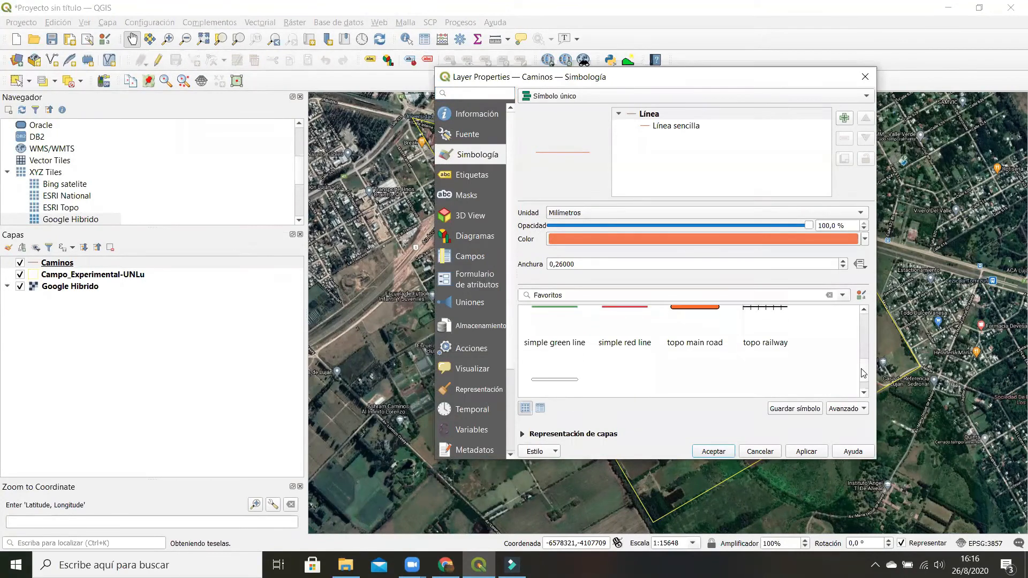
click(543, 367)
click(805, 452)
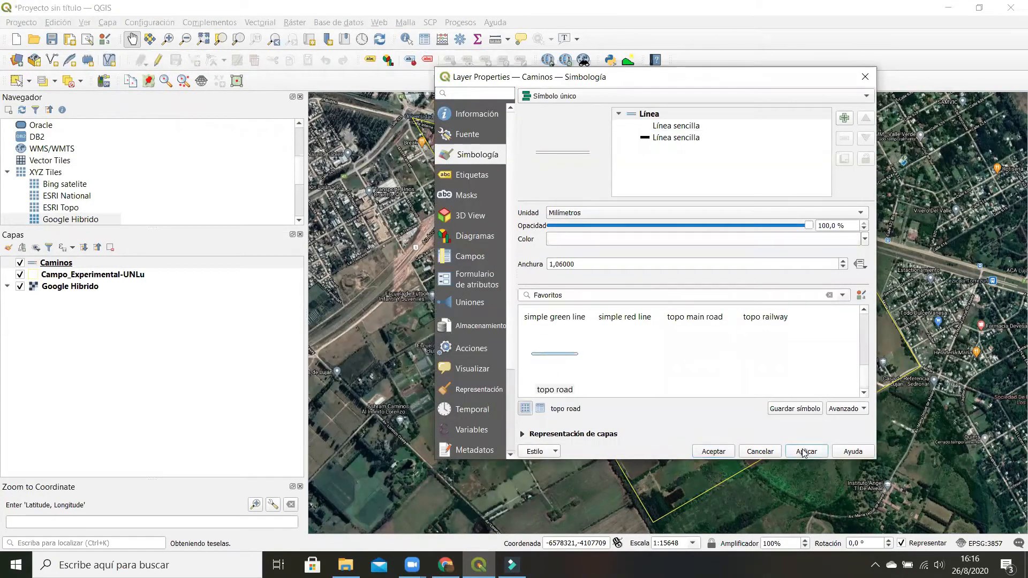
click(714, 451)
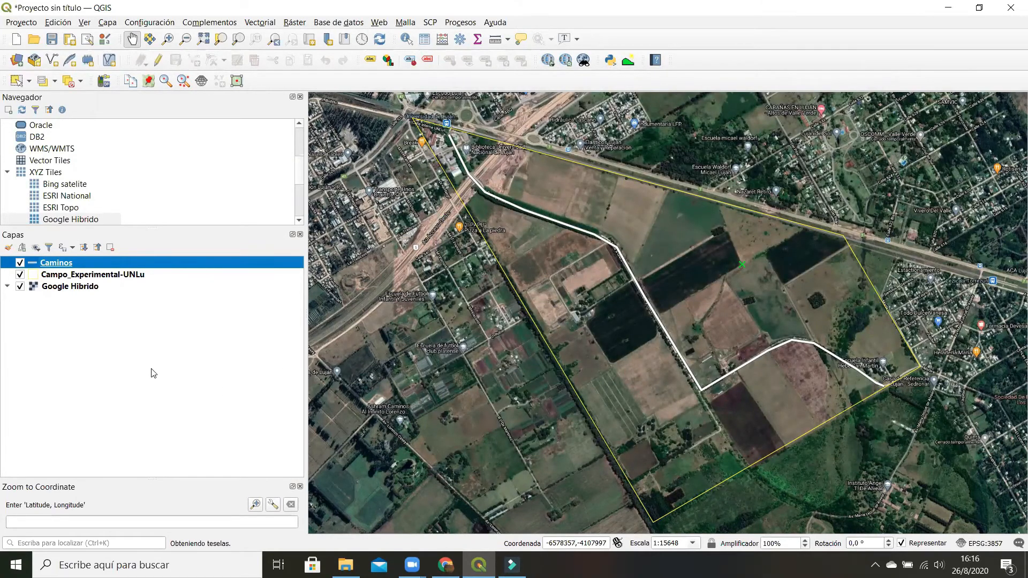
Start a new GeoPackage layer with the database file Puntos in the 3 MAPAS BASE Y DIGITALIZACIÓN folder
click(104, 24)
mouse_move(129, 55)
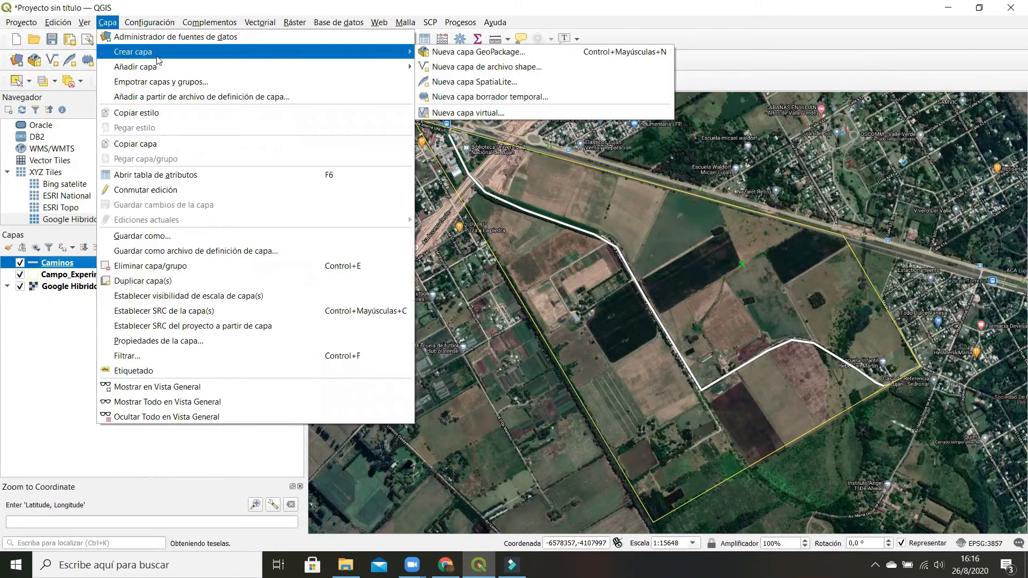
click(497, 55)
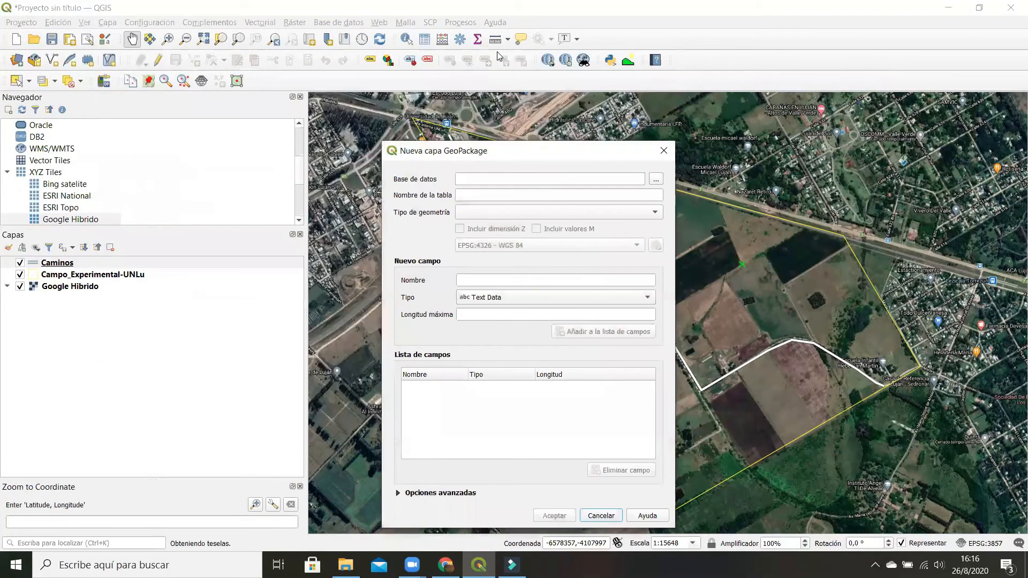
click(657, 183)
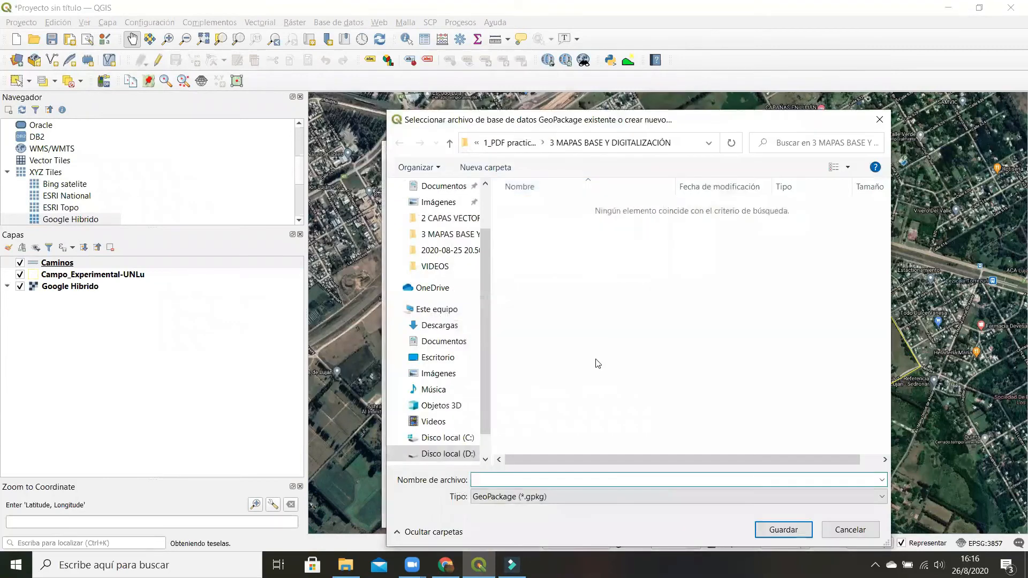
text(Punto)
click(783, 529)
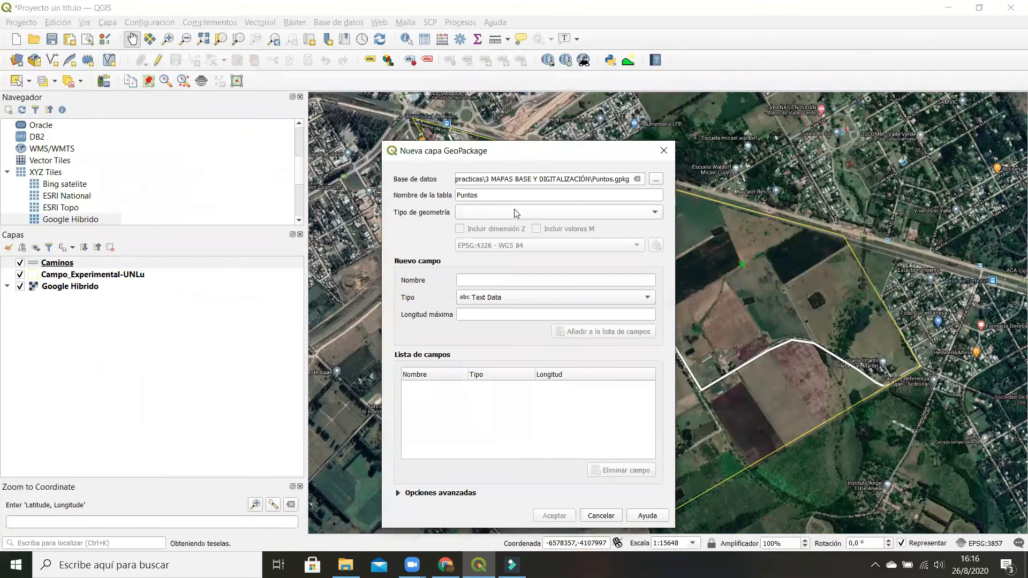
Set the geometry type to Punto, add a text field Nombre with length 50, and create the layer in EPSG:4326 - WGS 84
click(515, 212)
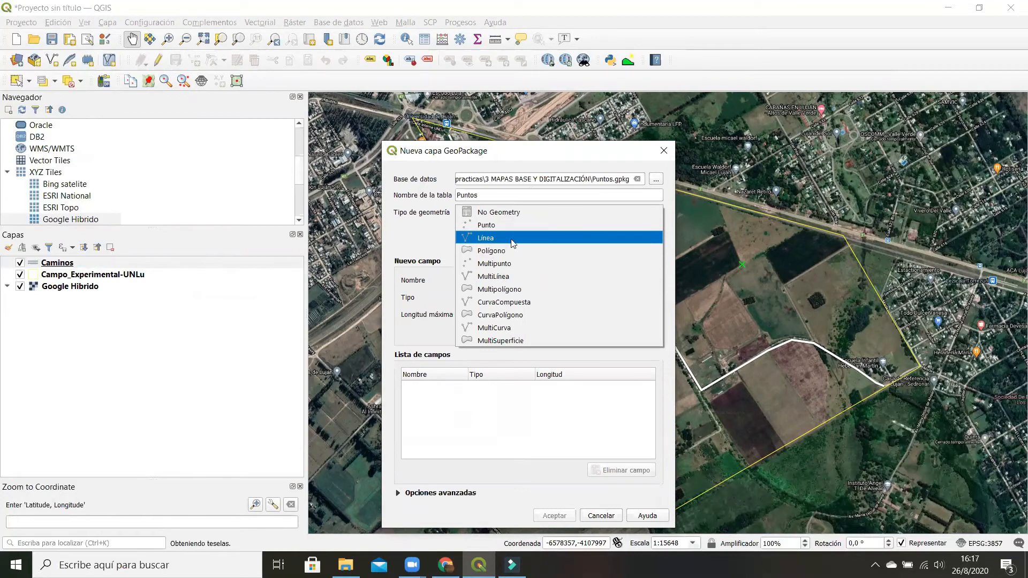
click(488, 227)
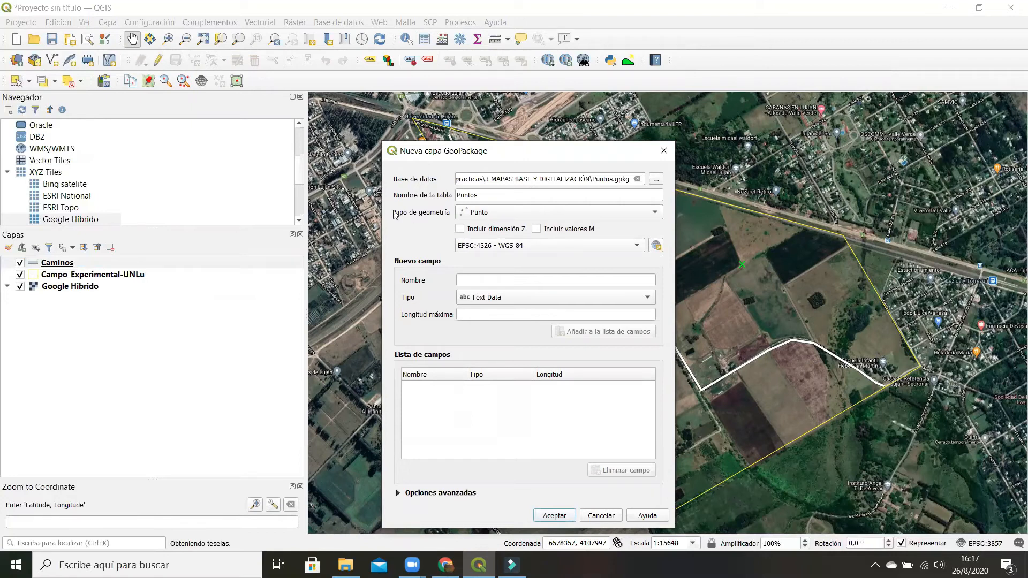
click(482, 281)
text(Nomb)
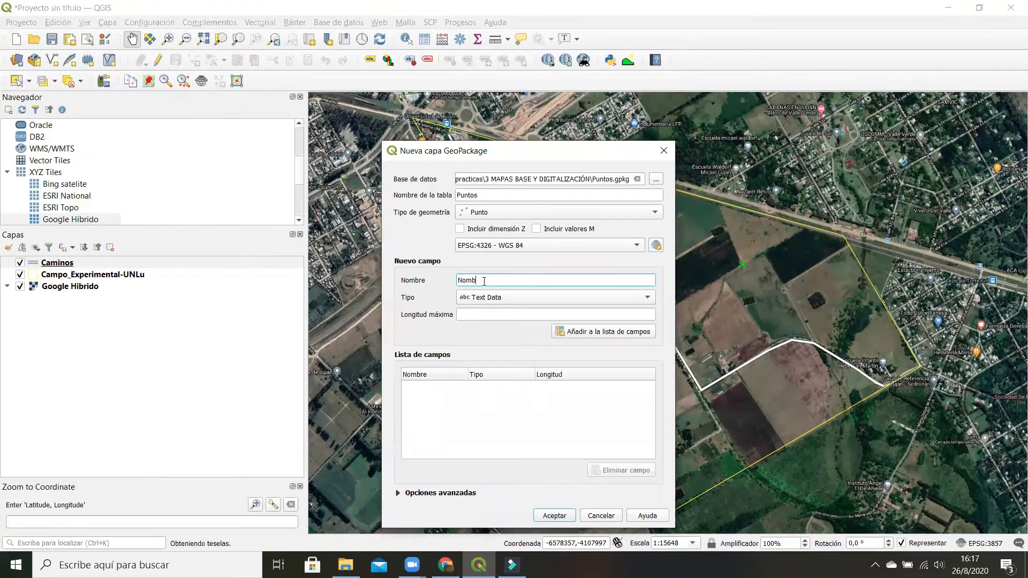
click(610, 313)
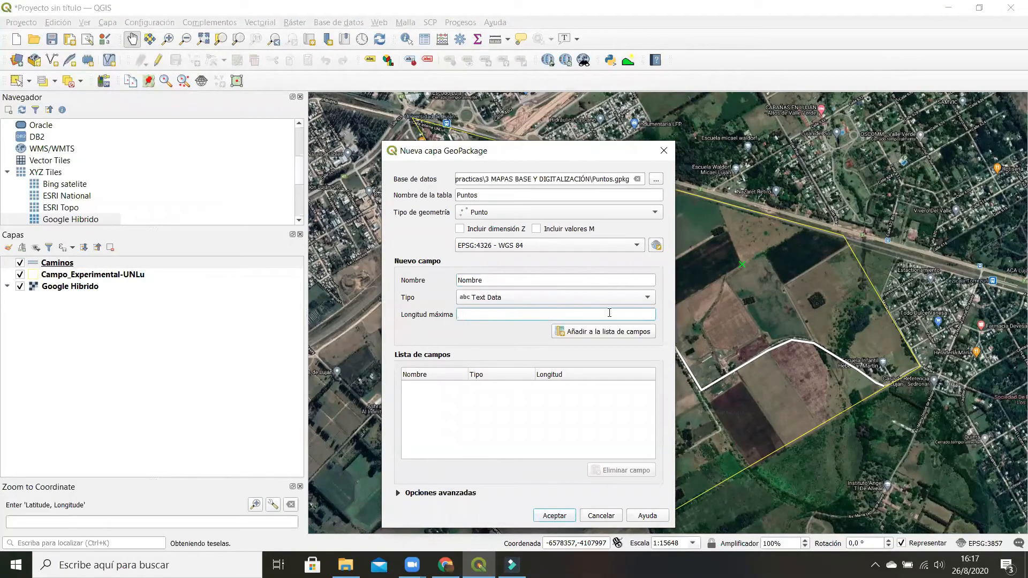
click(561, 332)
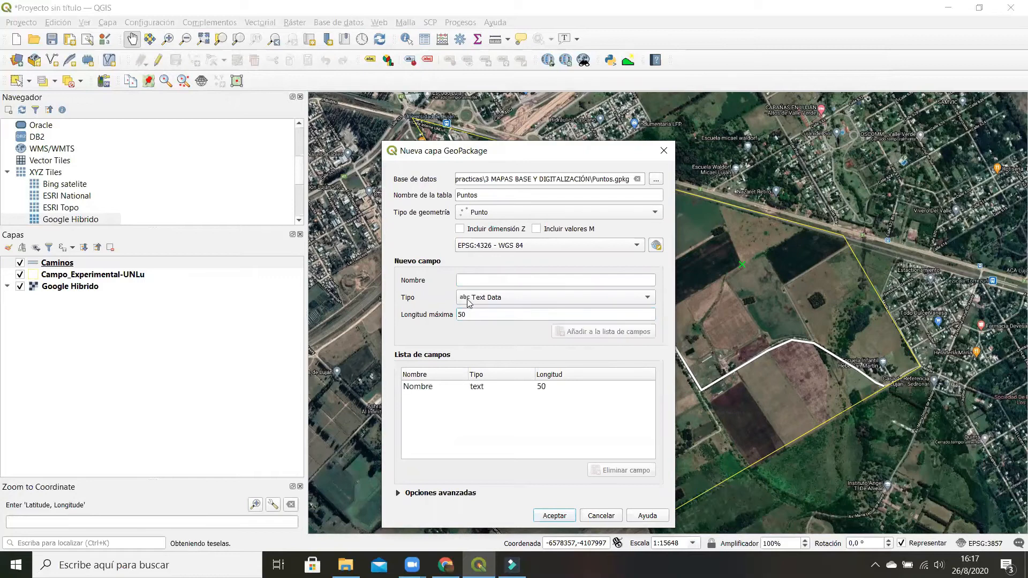
click(555, 516)
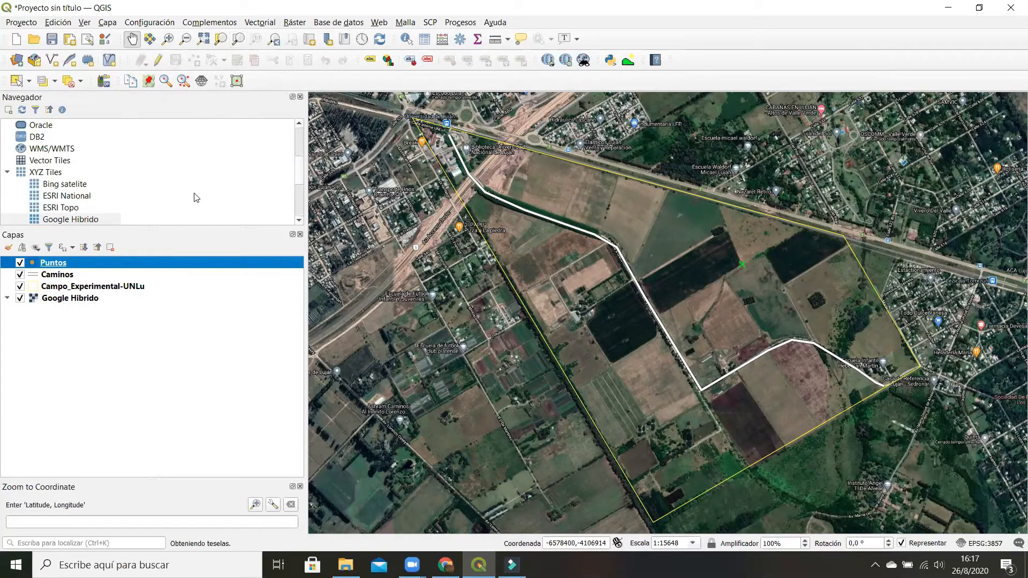
Make Puntos editable and add a point on the university library with the Nombre Biblioteca UNLu
click(73, 301)
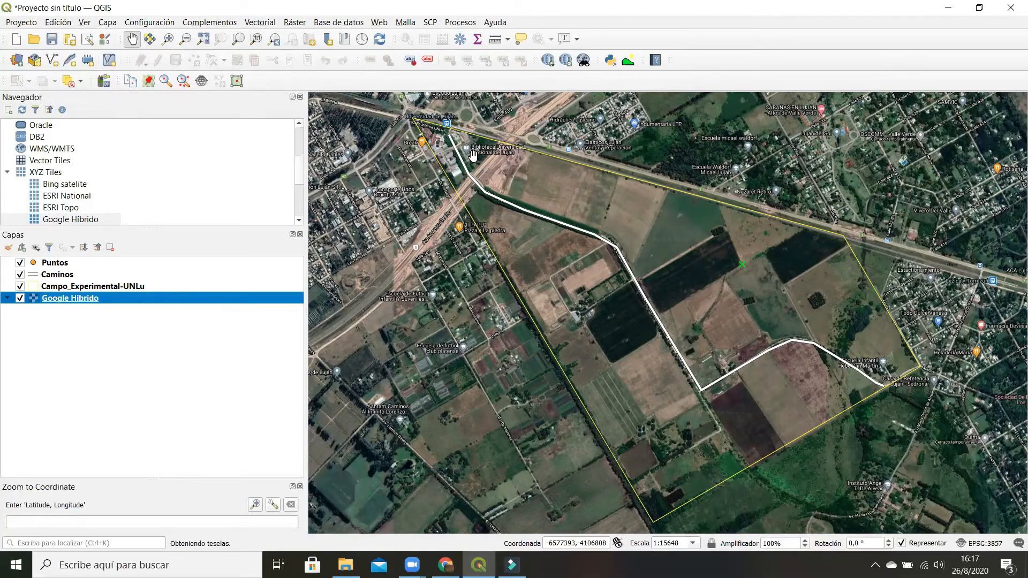
scroll(447, 150, up, 1)
scroll(451, 130, up, 1)
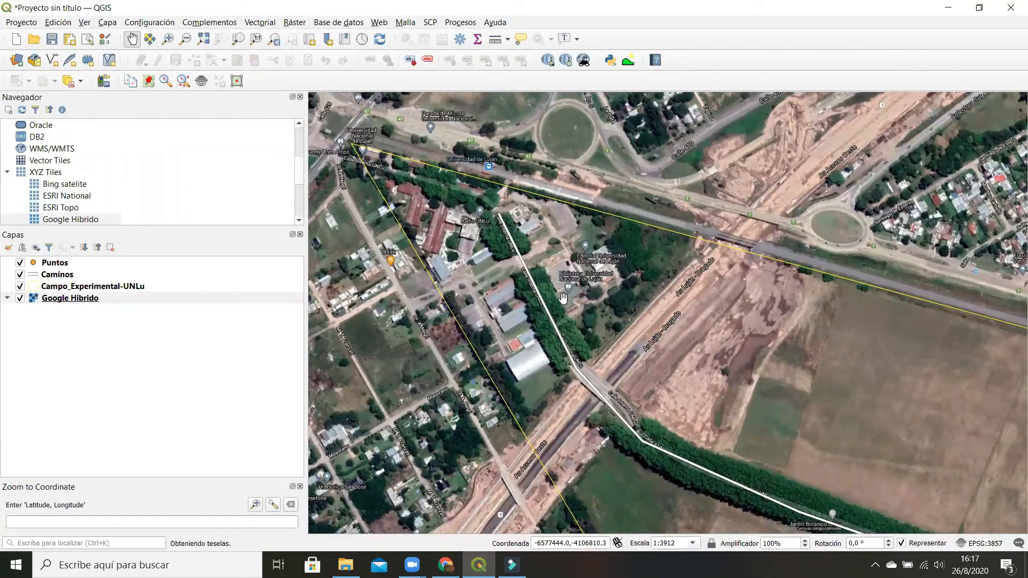
click(63, 264)
click(158, 60)
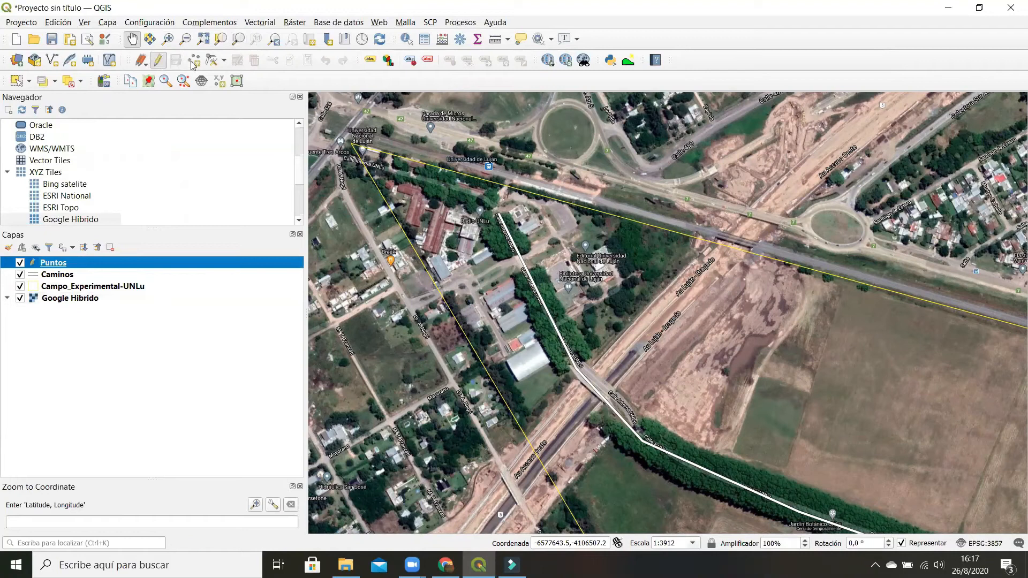
click(194, 63)
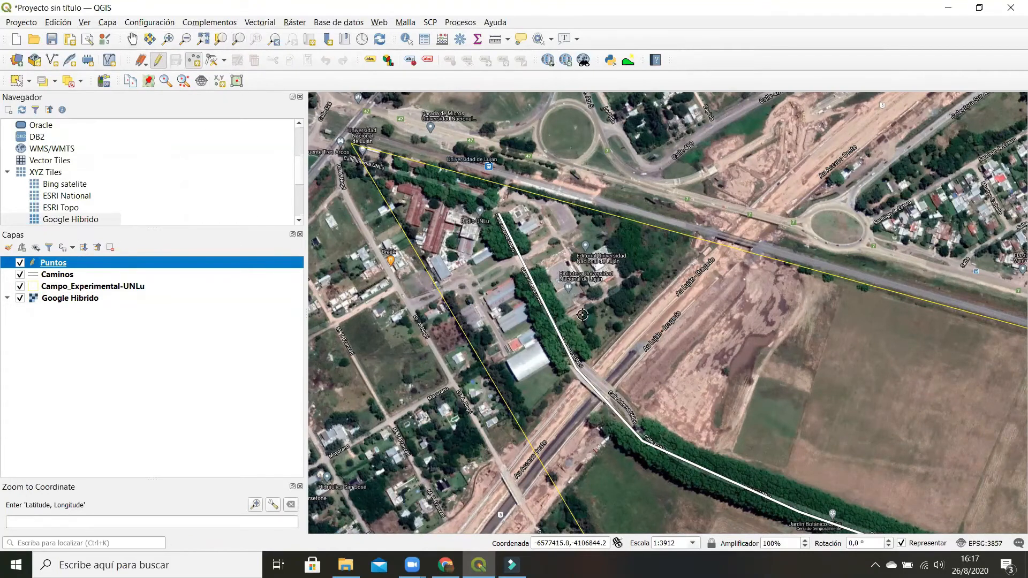
click(569, 294)
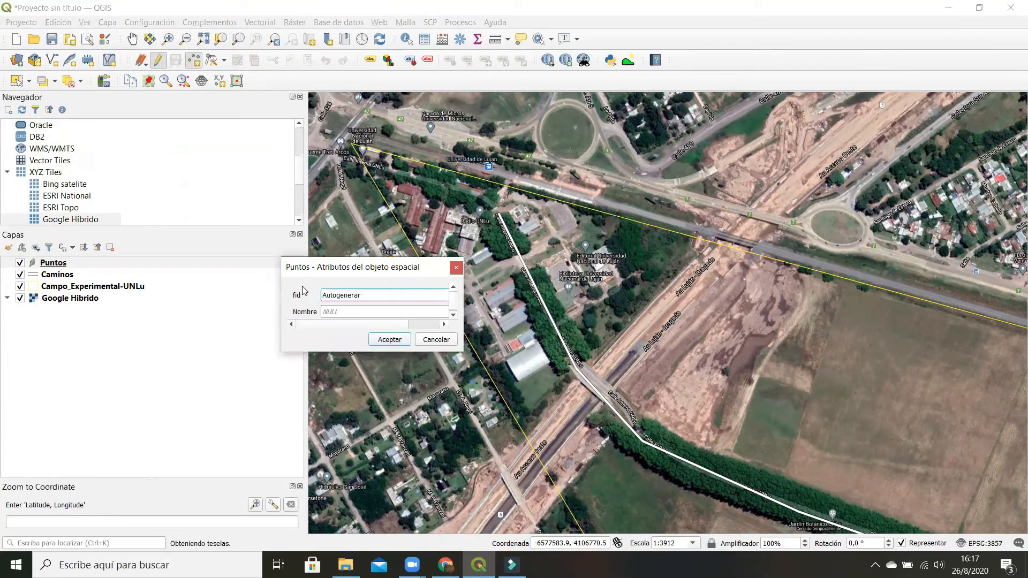
click(338, 311)
text(Biblioteca UNLu)
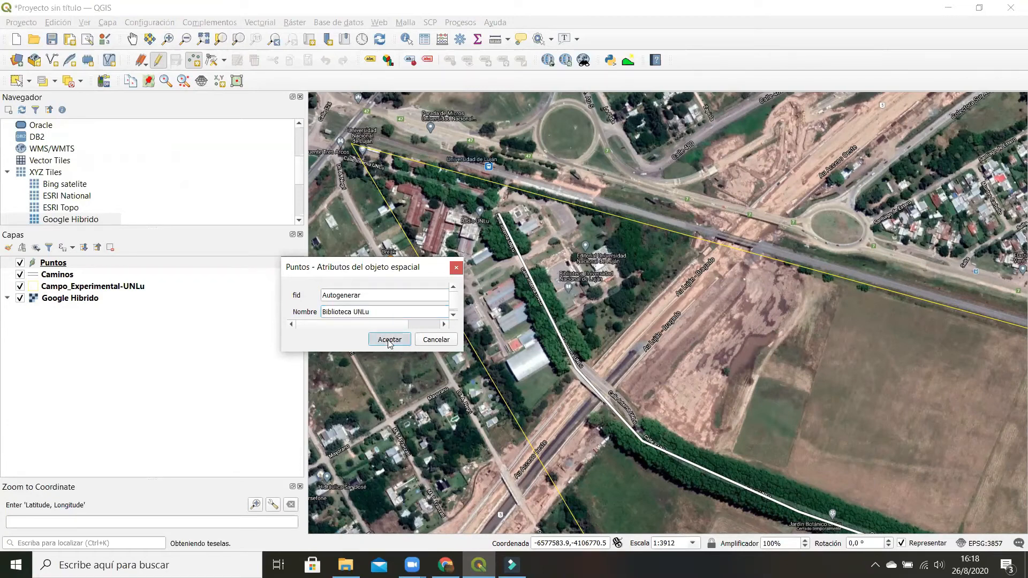
click(389, 340)
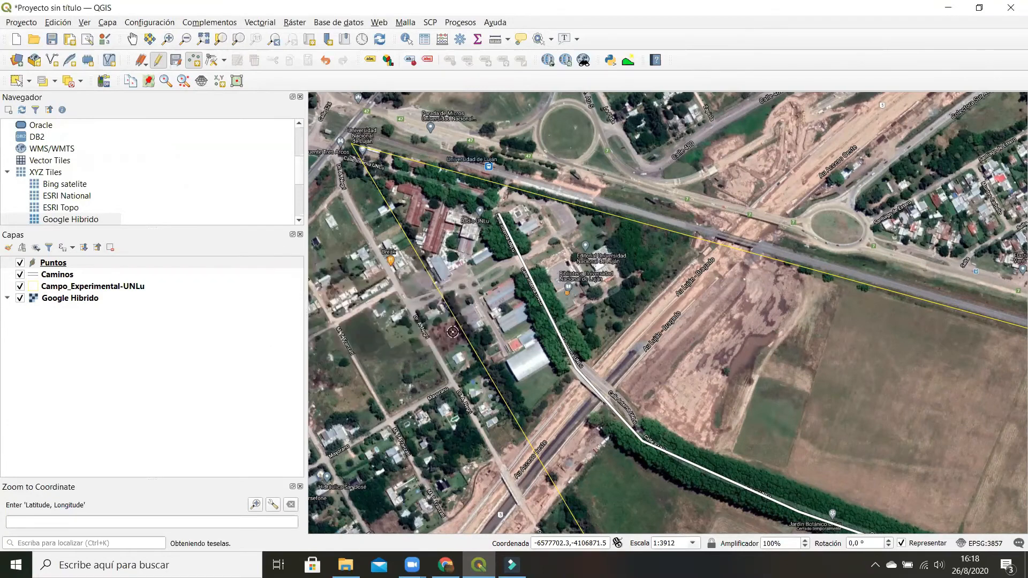
Add a point on the Escuela Infantil Hebe San Martín near the field's eastern corner with the Nombre Escuela
scroll(616, 333, down, 1)
click(133, 38)
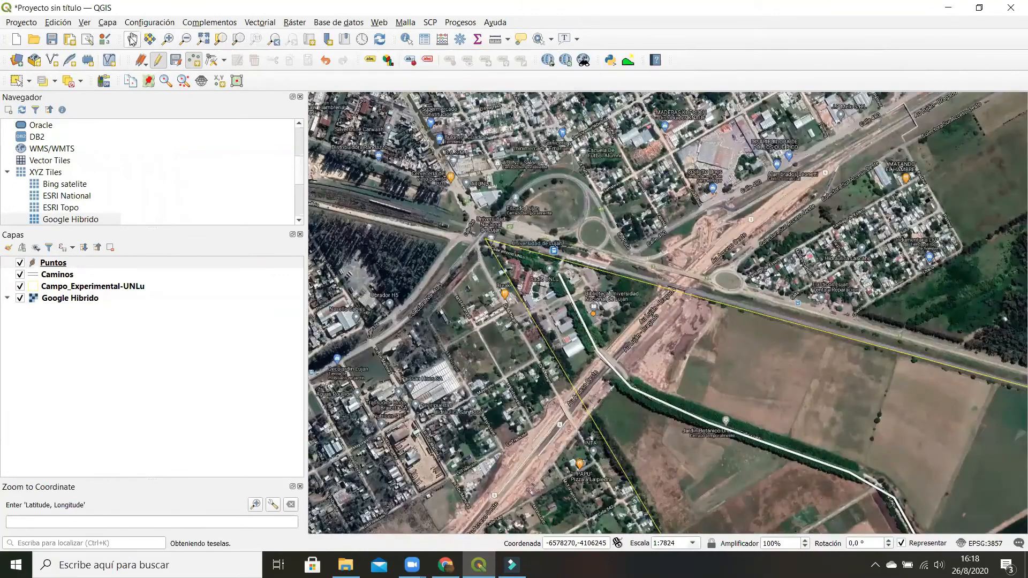
drag(602, 297, 408, 26)
drag(762, 306, 867, 111)
drag(782, 165, 611, 383)
drag(681, 209, 501, 250)
scroll(666, 266, up, 2)
drag(656, 248, 673, 311)
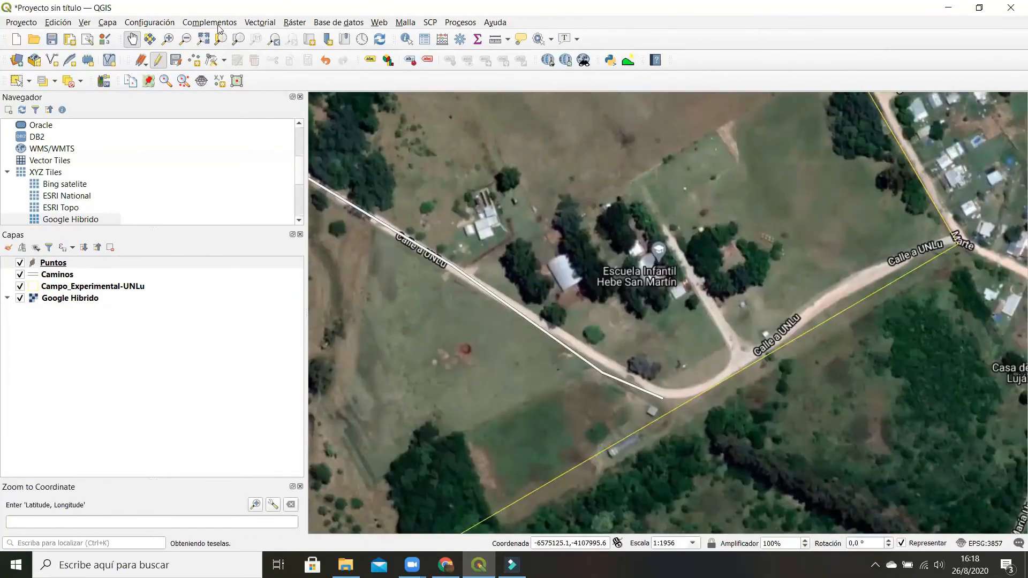
click(193, 60)
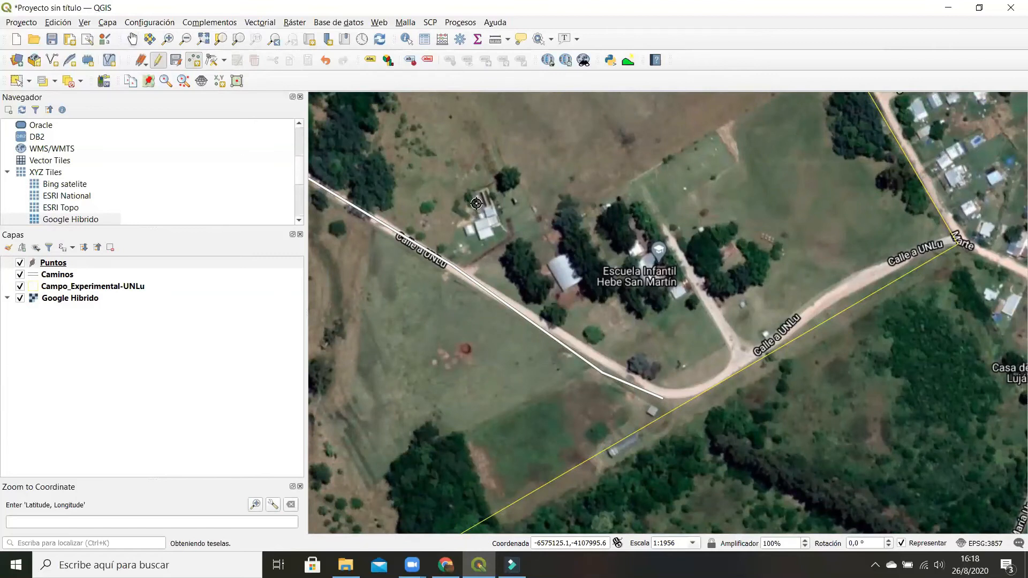
click(636, 266)
click(355, 311)
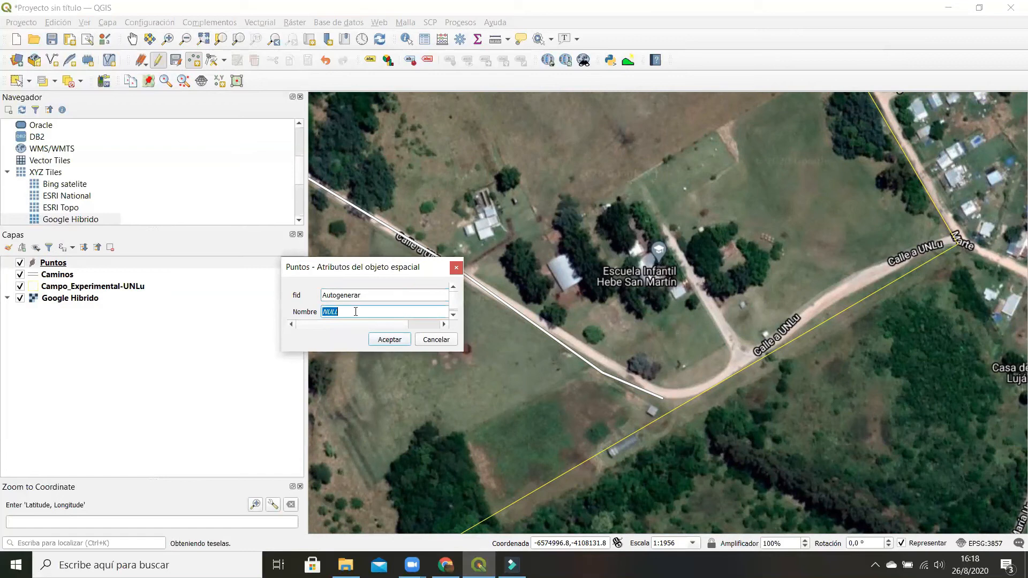
text(Escuela)
click(387, 341)
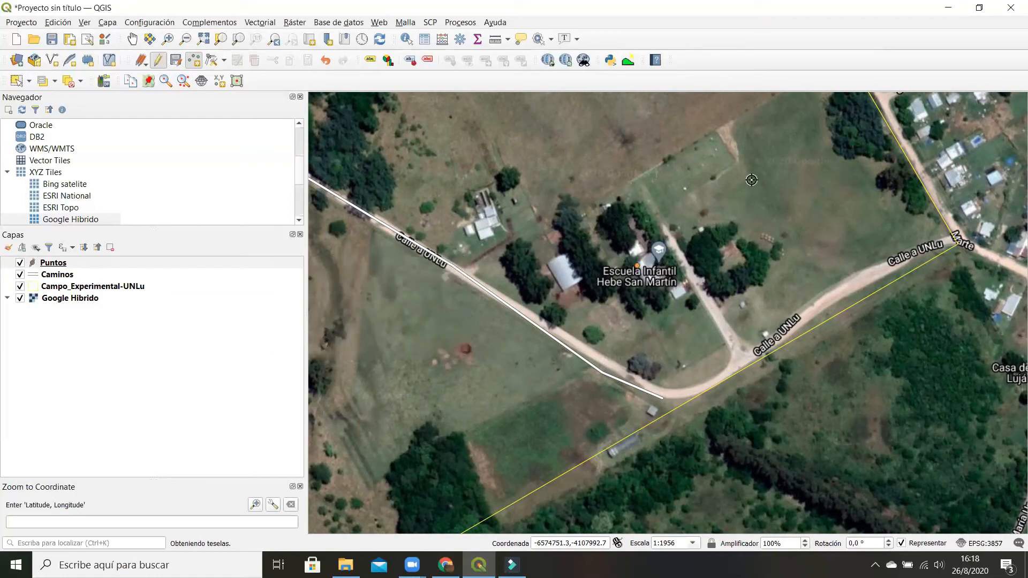
Add a point on the ice cream shop in the neighbourhood east of the field with the Nombre Heladeria
scroll(720, 294, down, 1)
scroll(887, 374, down, 1)
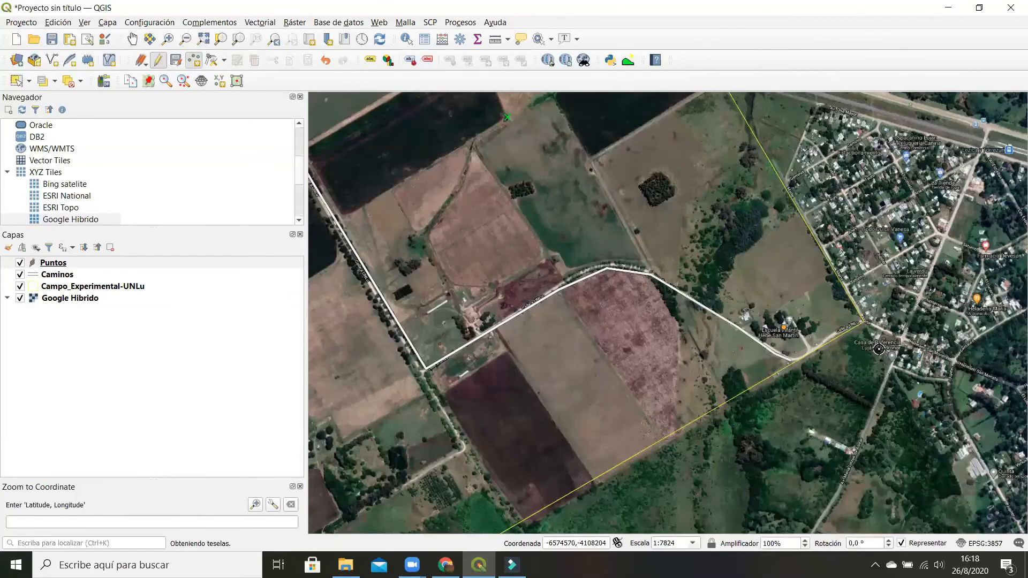
click(975, 298)
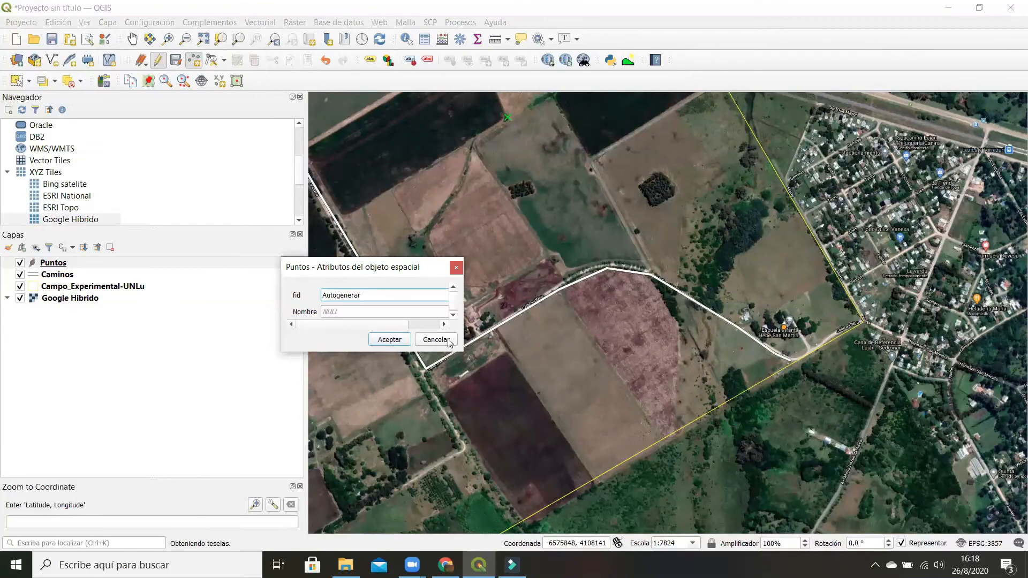
click(337, 311)
text(Heladeria)
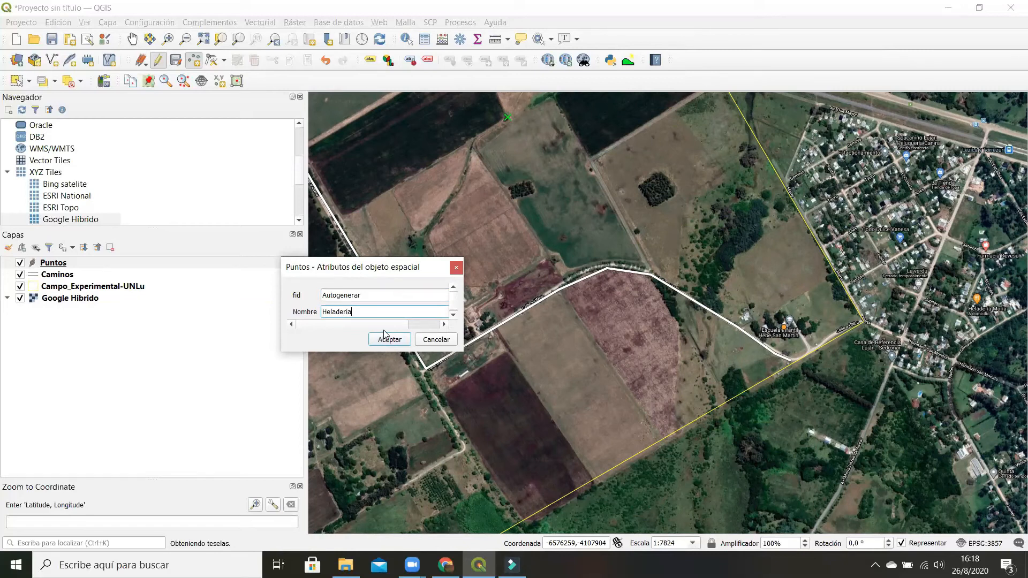
click(385, 340)
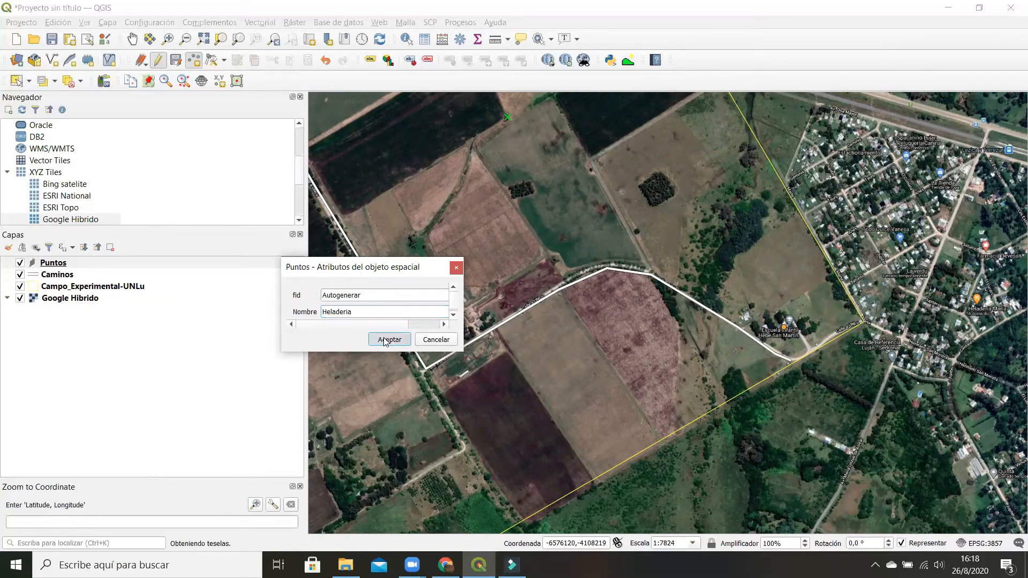
Select the Puntos layer and end its editing
scroll(702, 321, down, 1)
scroll(648, 264, down, 1)
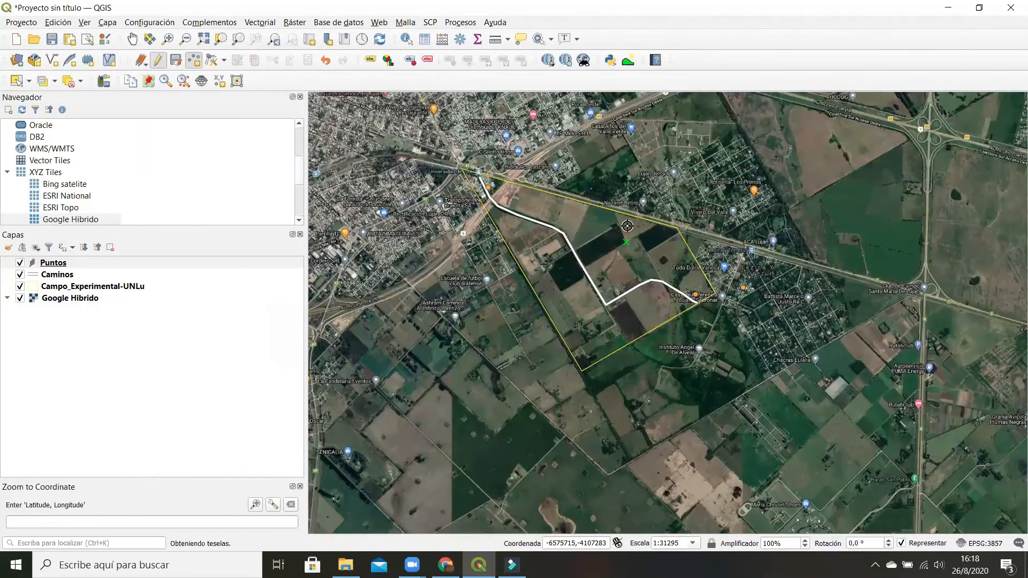
click(54, 263)
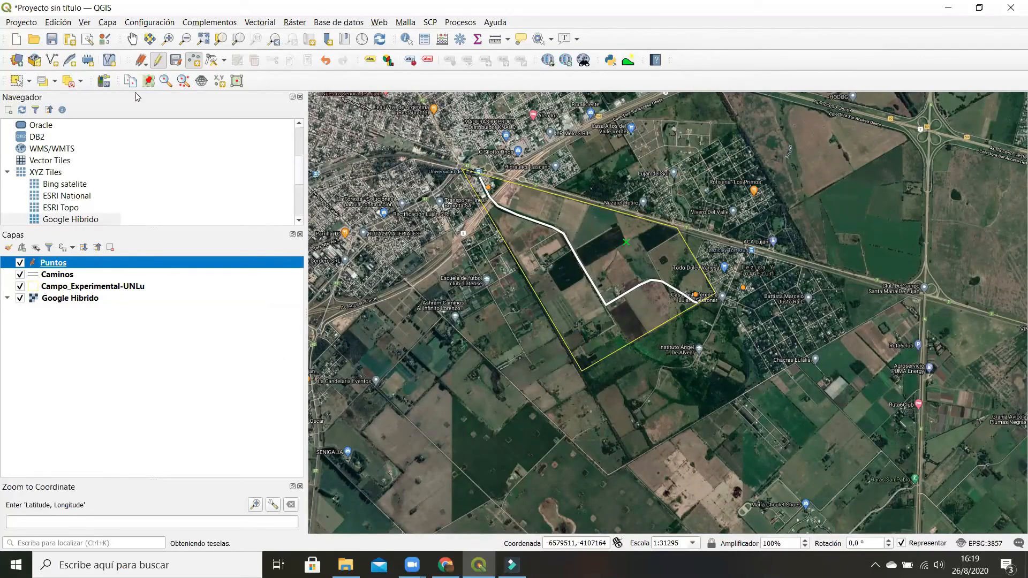
click(160, 63)
click(159, 62)
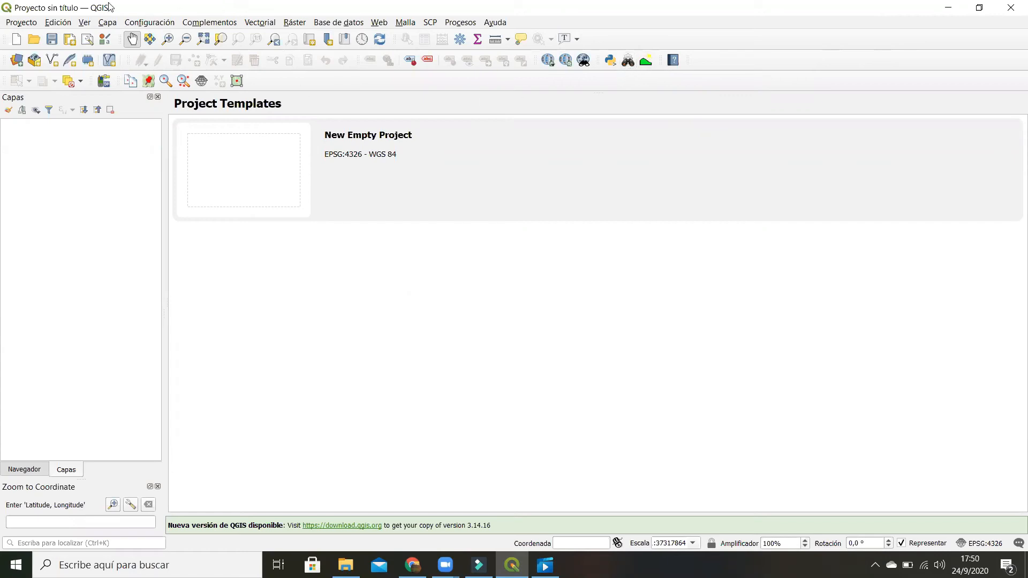
Look up the Geocoding plugin in the plugin manager, check its details and installation status, and close the manager
click(205, 24)
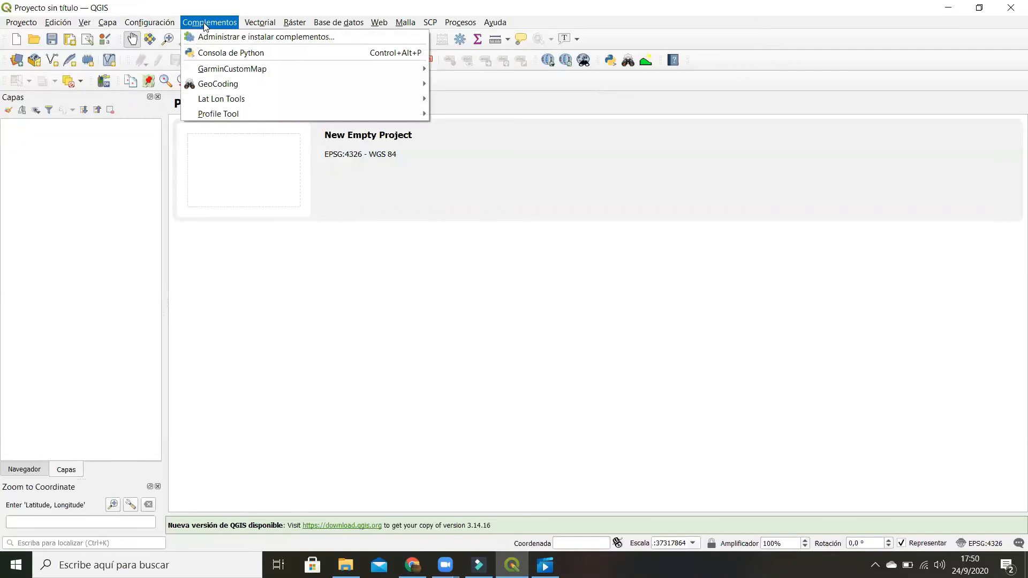
click(256, 37)
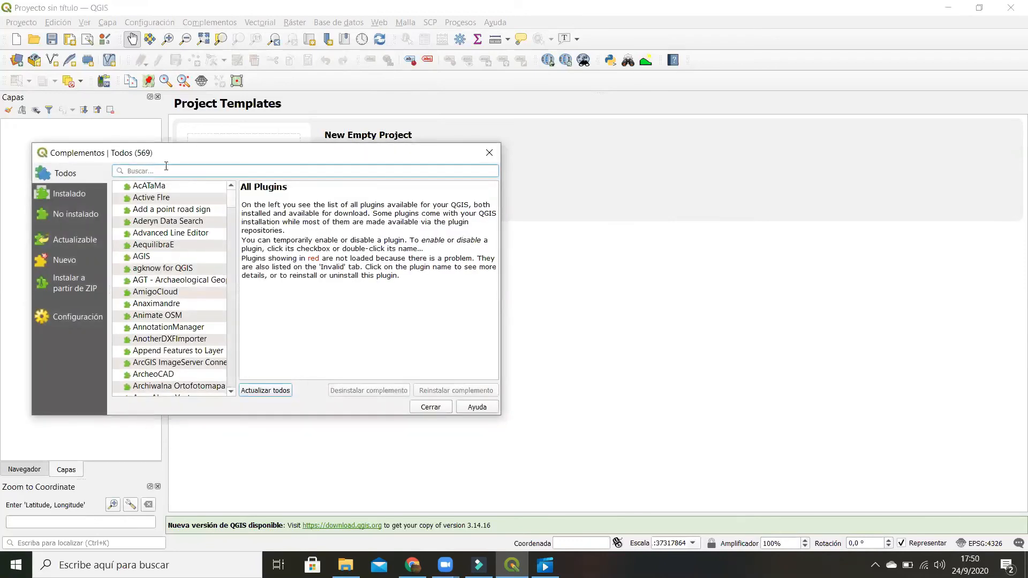
text(Geo)
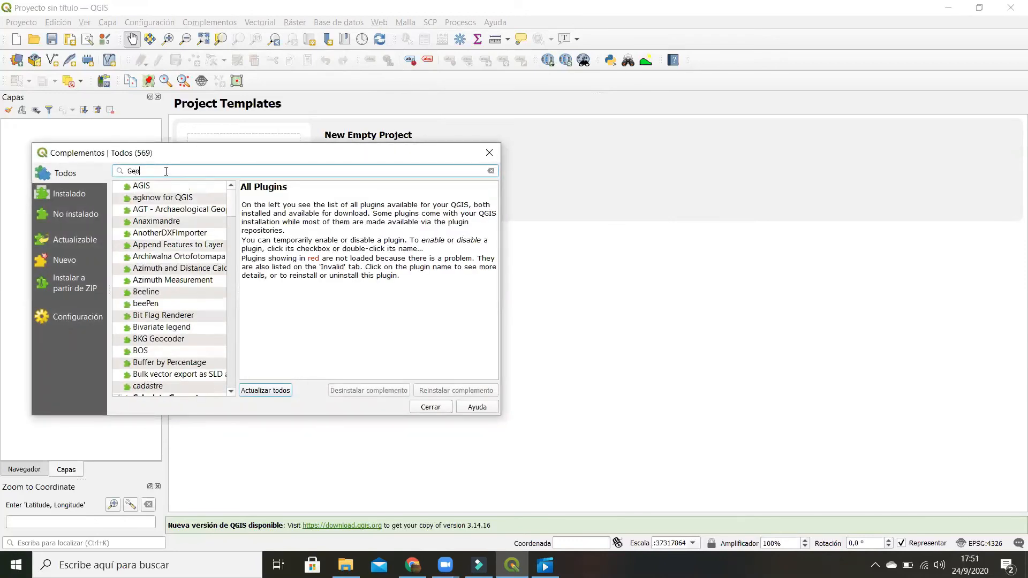
text(cod)
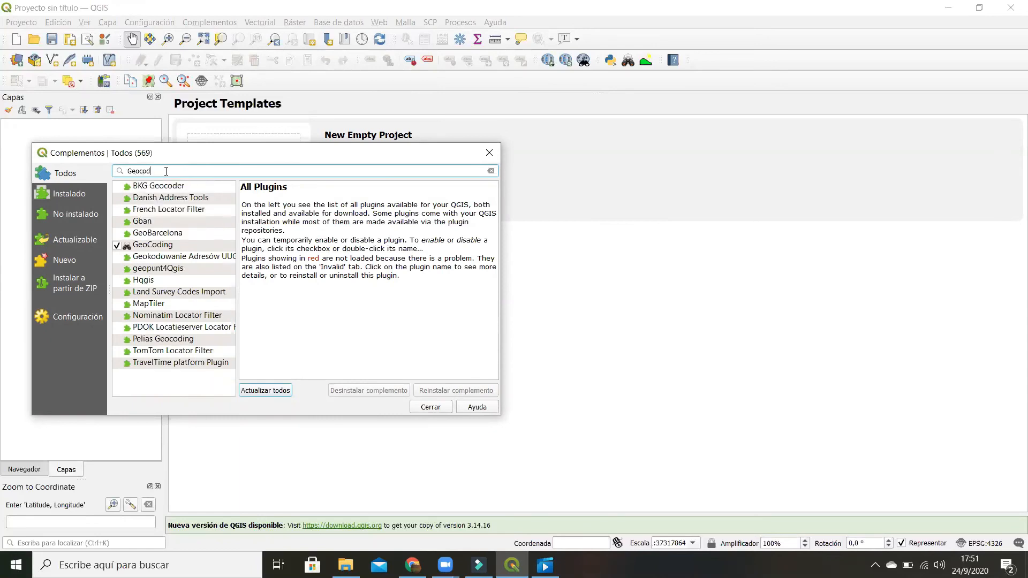
text(ing)
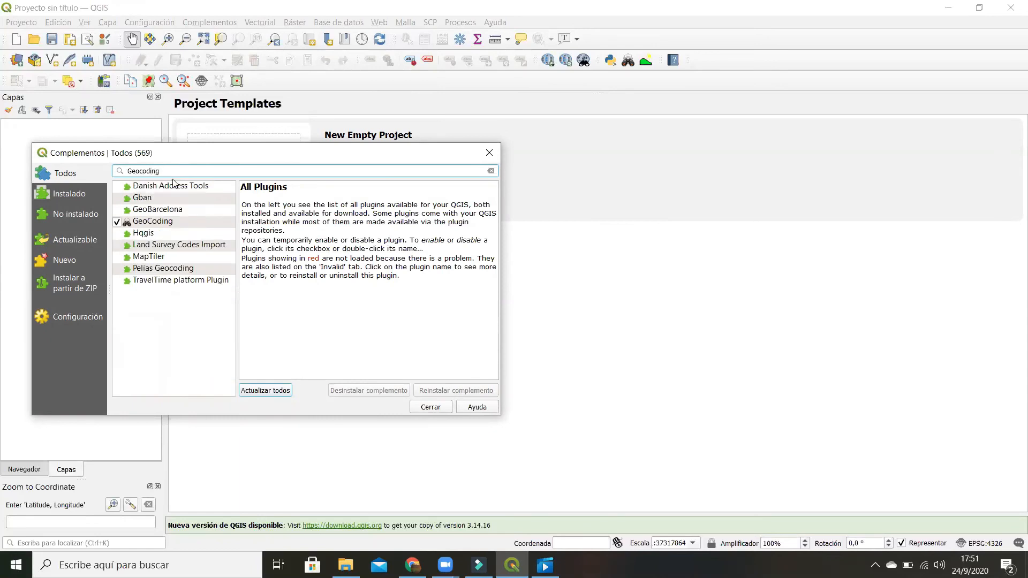
click(149, 224)
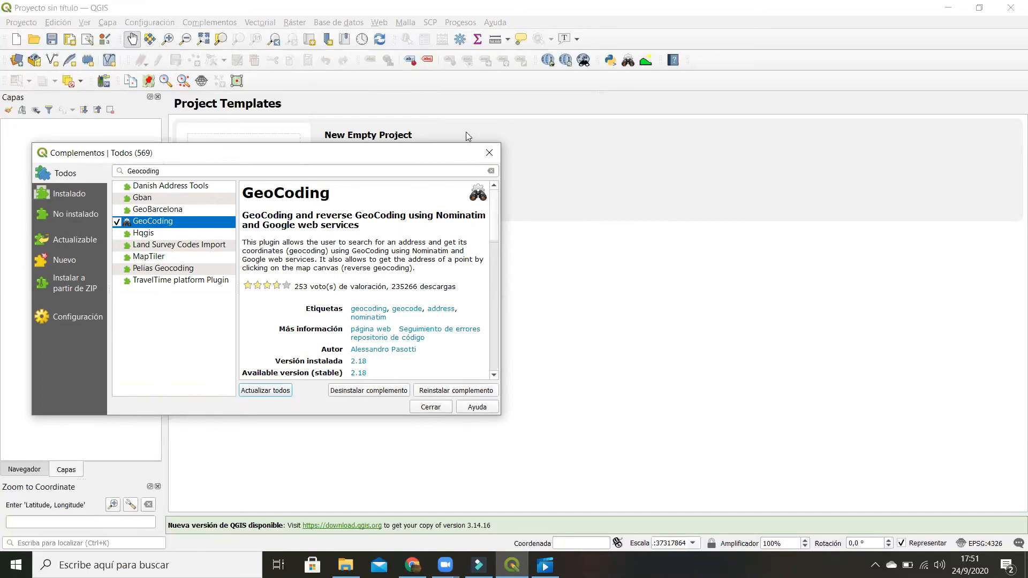
click(490, 155)
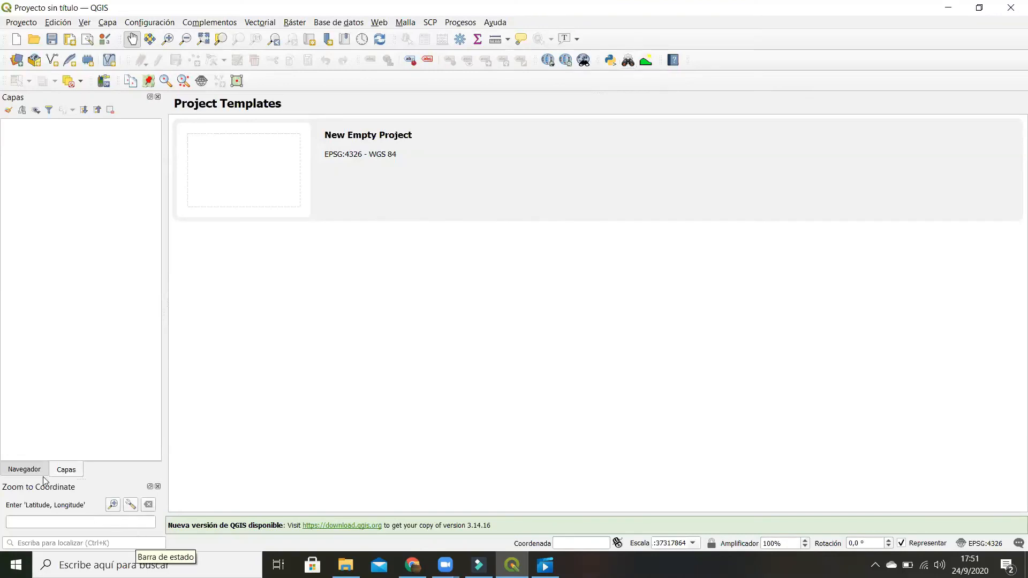
Add the Google Hibrido XYZ tile base map to the empty project and bring Buenos Aires province into view
click(24, 469)
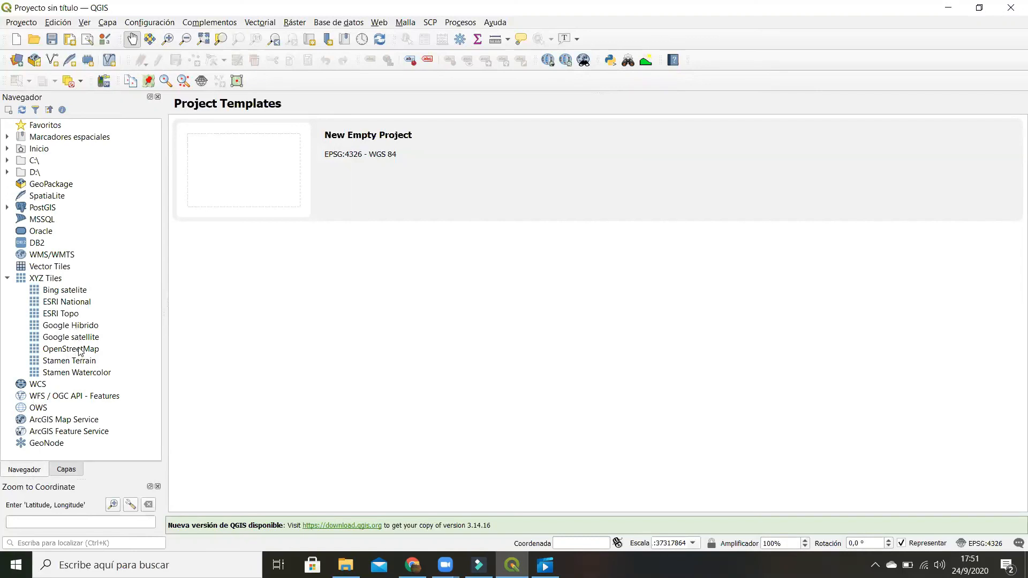
double_click(79, 328)
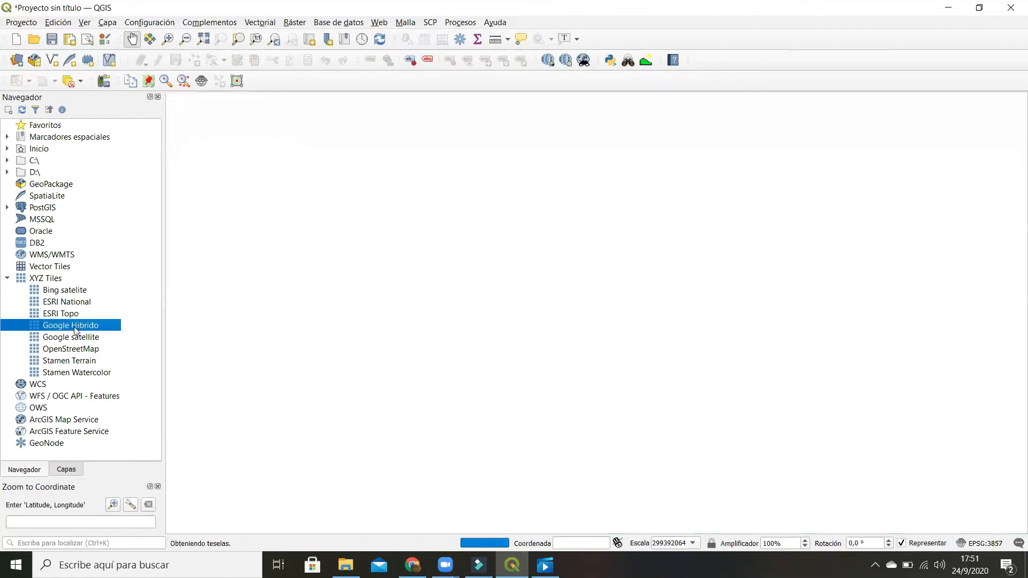
drag(417, 153, 446, 186)
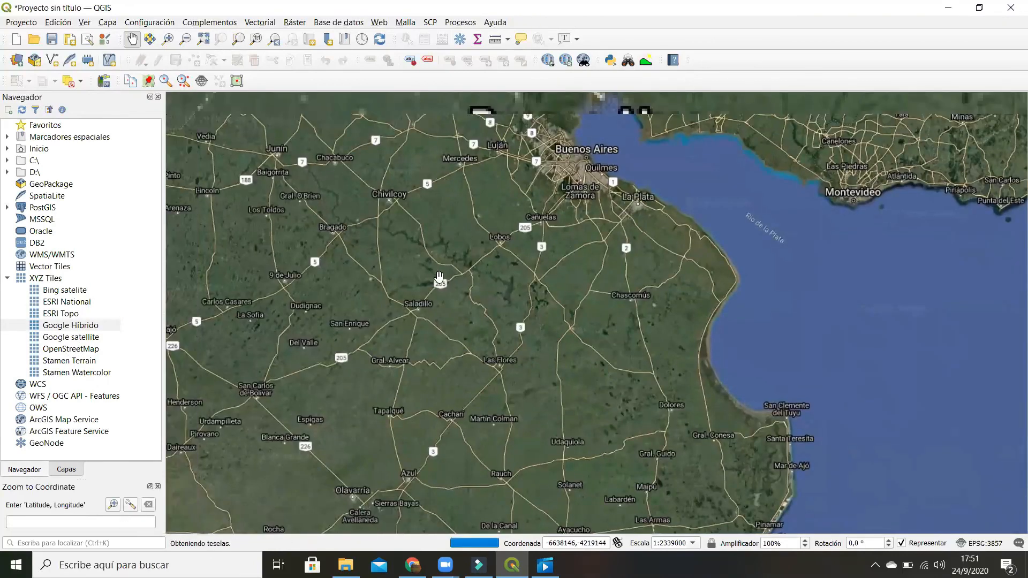
Geocode the address Chascomús and choose the result Chascomús, Partido de Chascomús, Buenos Aires, Argentina
click(628, 60)
text(Chascomús)
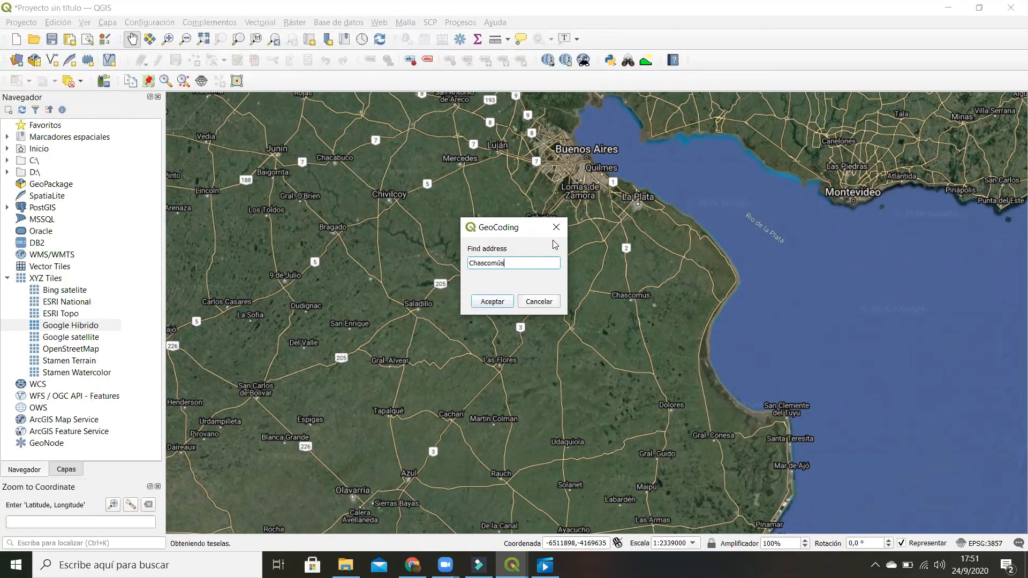
click(493, 301)
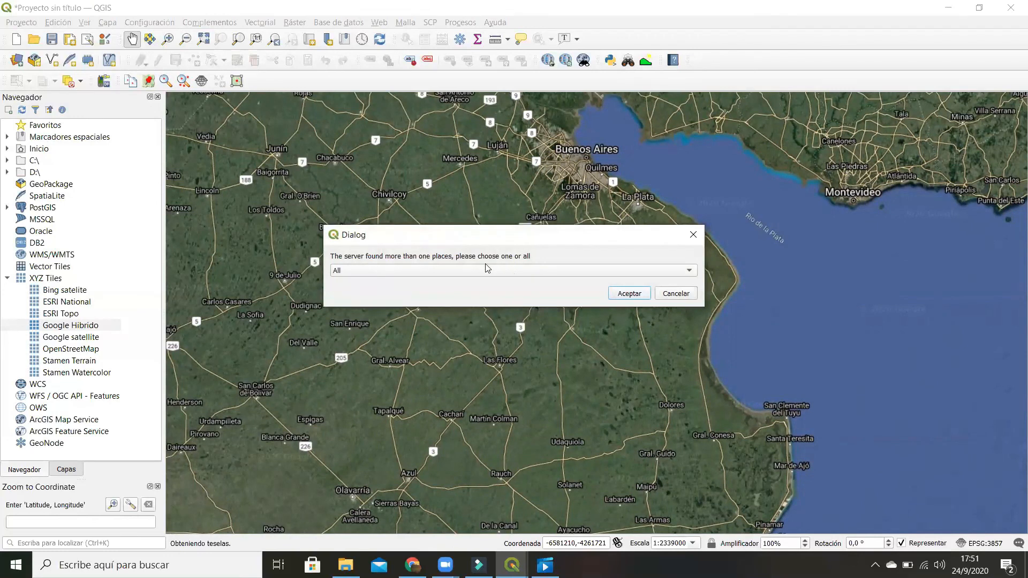
click(679, 272)
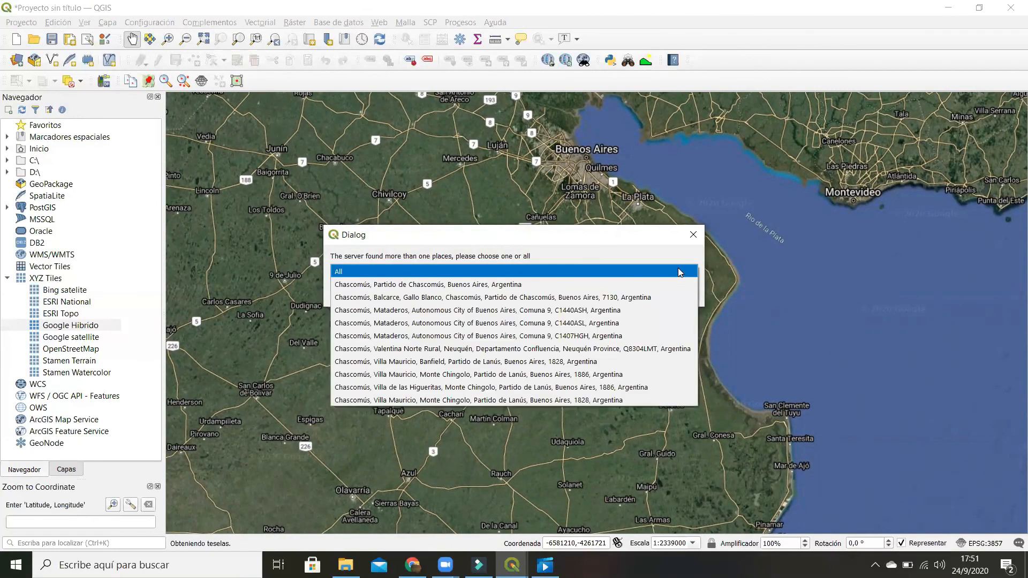
click(468, 286)
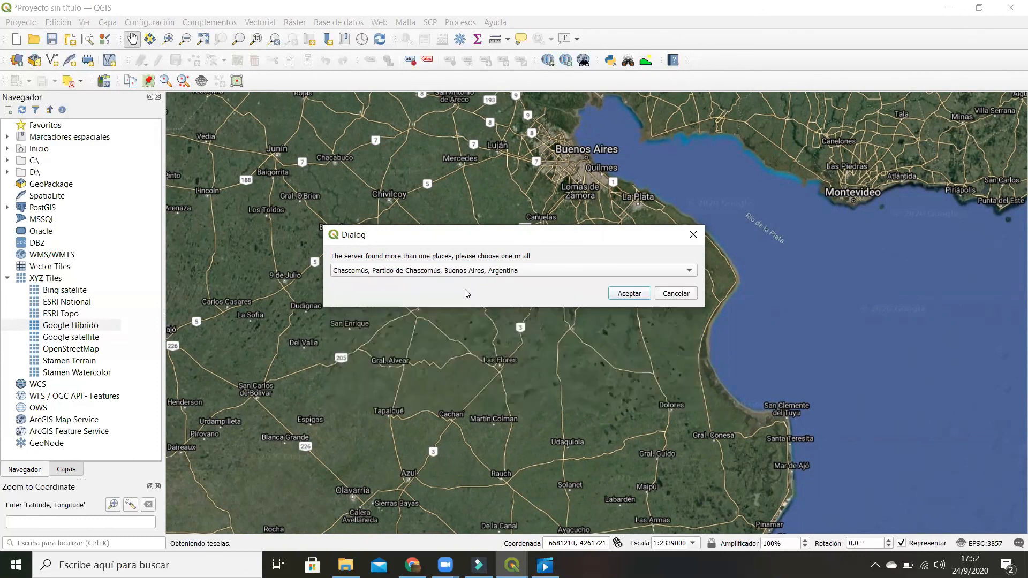
click(623, 294)
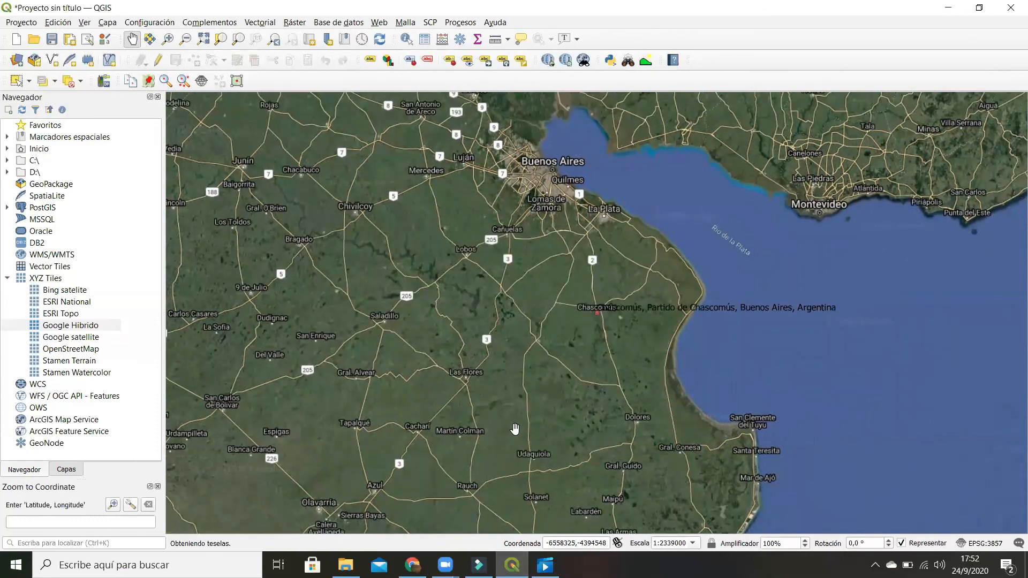
Examine the geocoded Chascomús point up close on the map and review the options of its results layer
scroll(582, 353, up, 2)
drag(640, 176, 586, 273)
scroll(604, 246, up, 2)
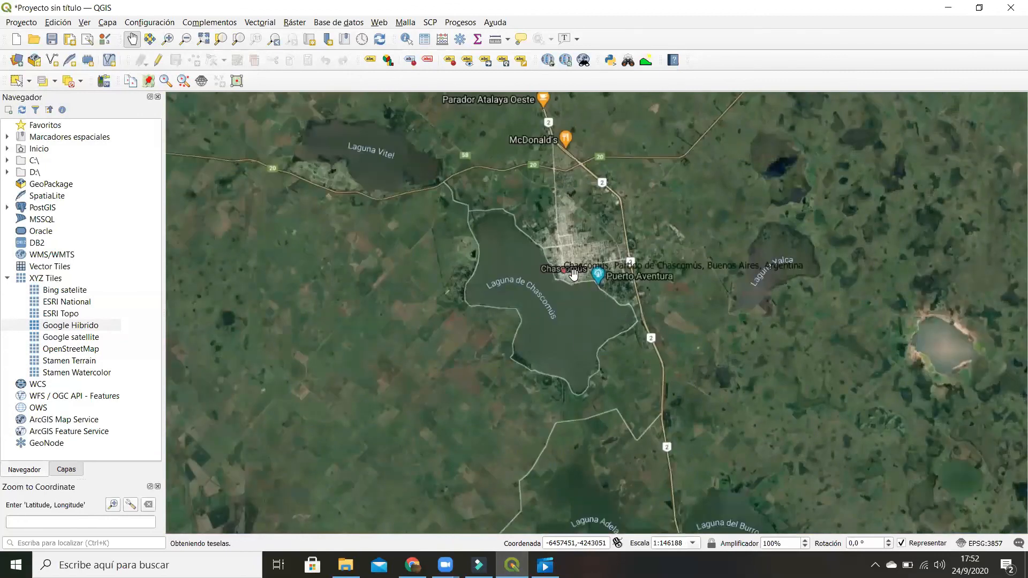
click(67, 469)
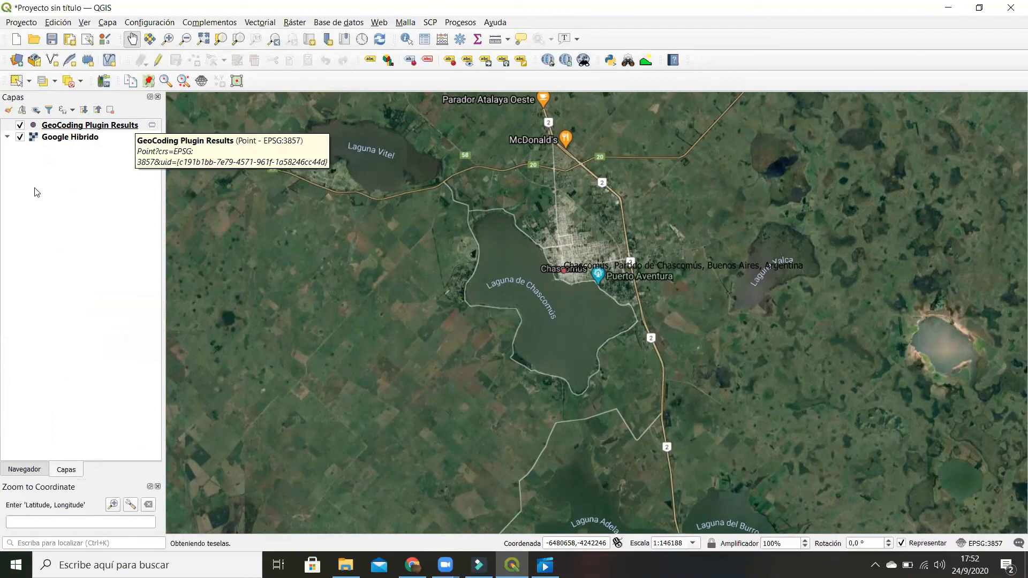
right_click(49, 127)
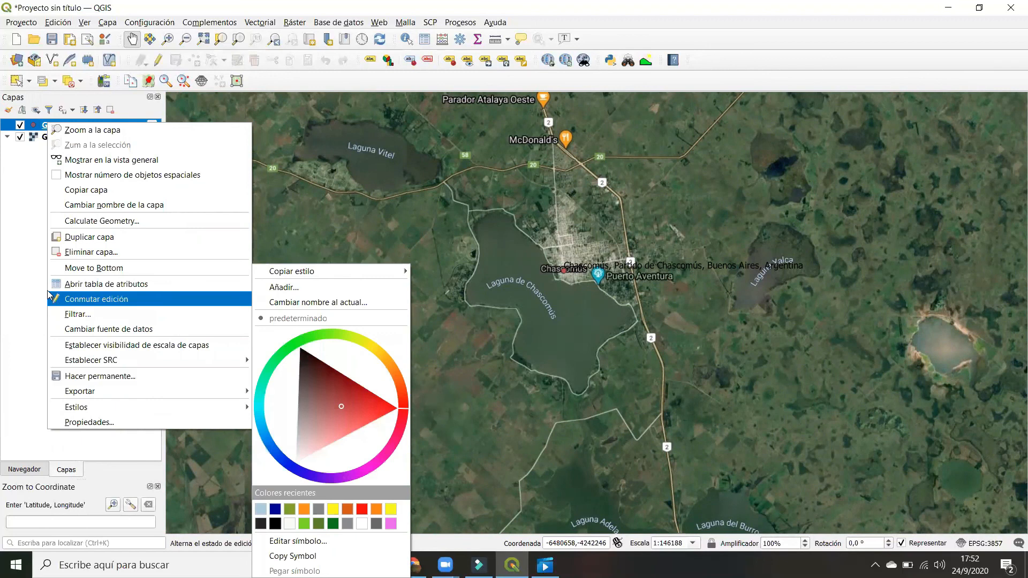
click(18, 191)
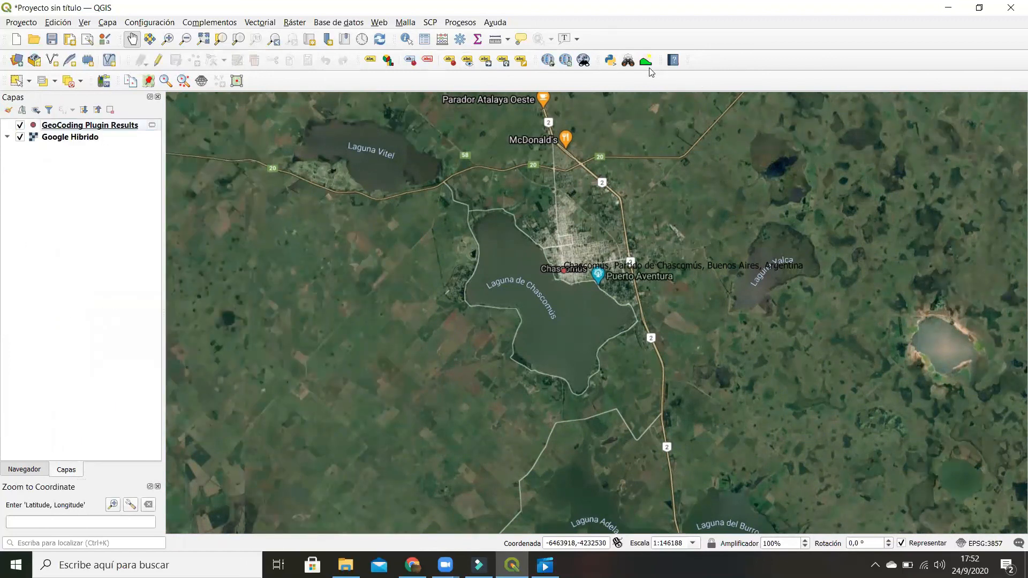